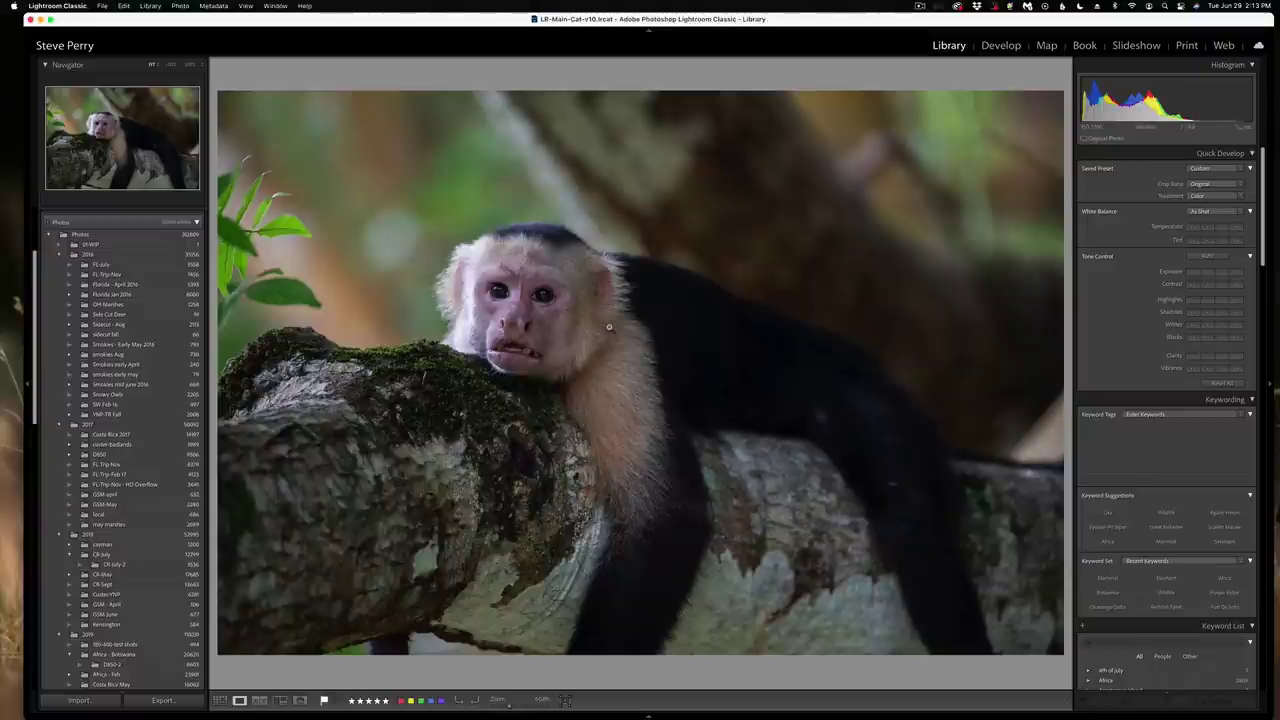
Step: Compare the two overlapping capuchin monkey photos one after the other at full view size
key("Right")
left_click(608, 326)
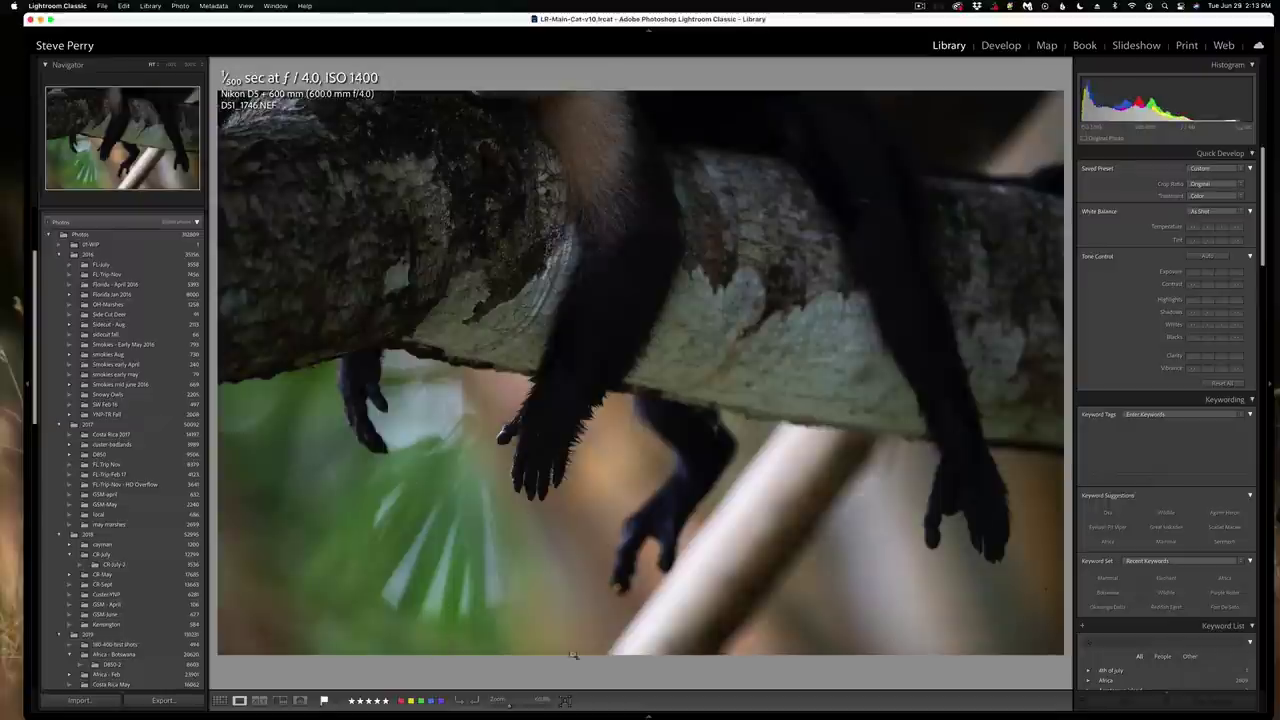
key("Left")
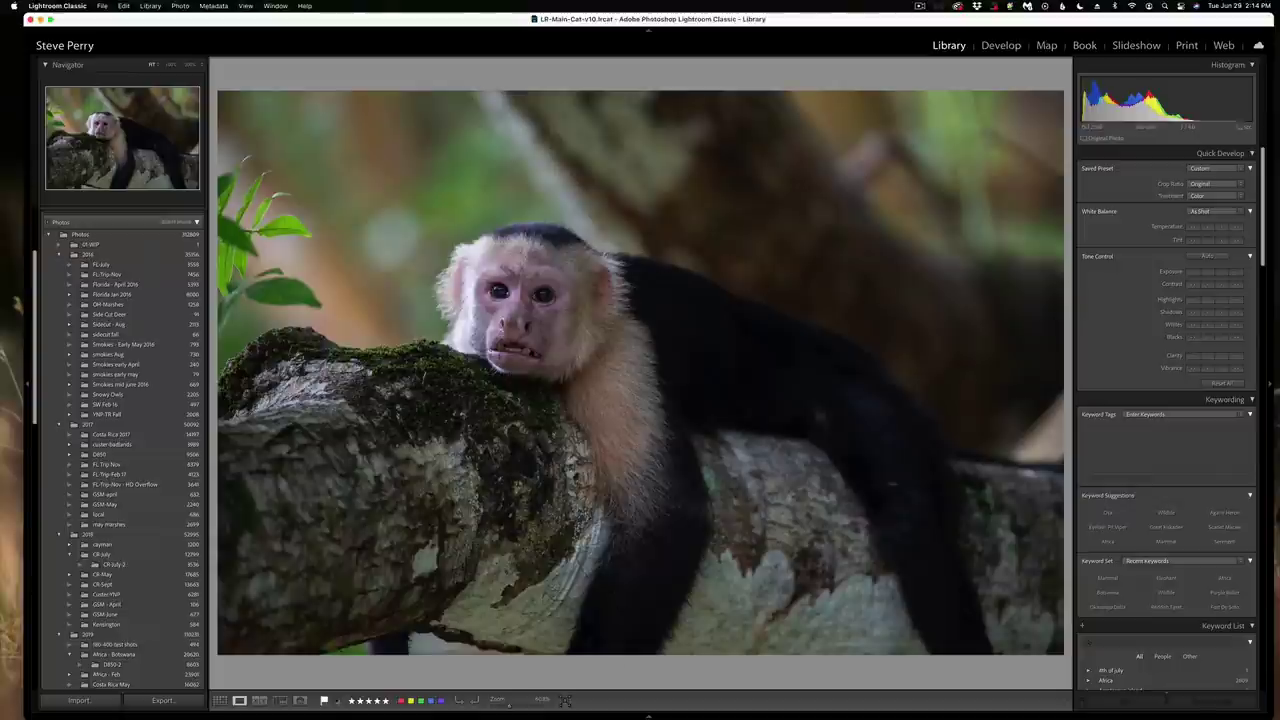
Step: Select both monkey photos in the grid and start a panorama Photo Merge with them
left_click(219, 700)
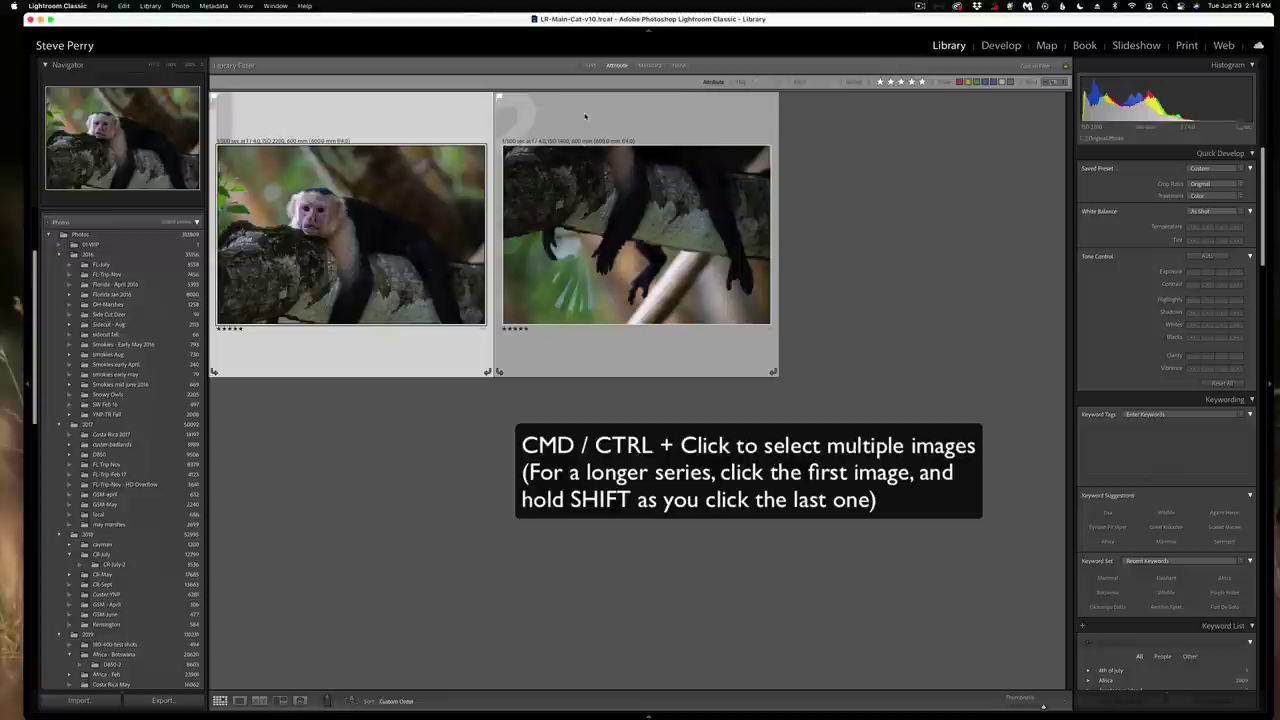
left_click(618, 118, "super")
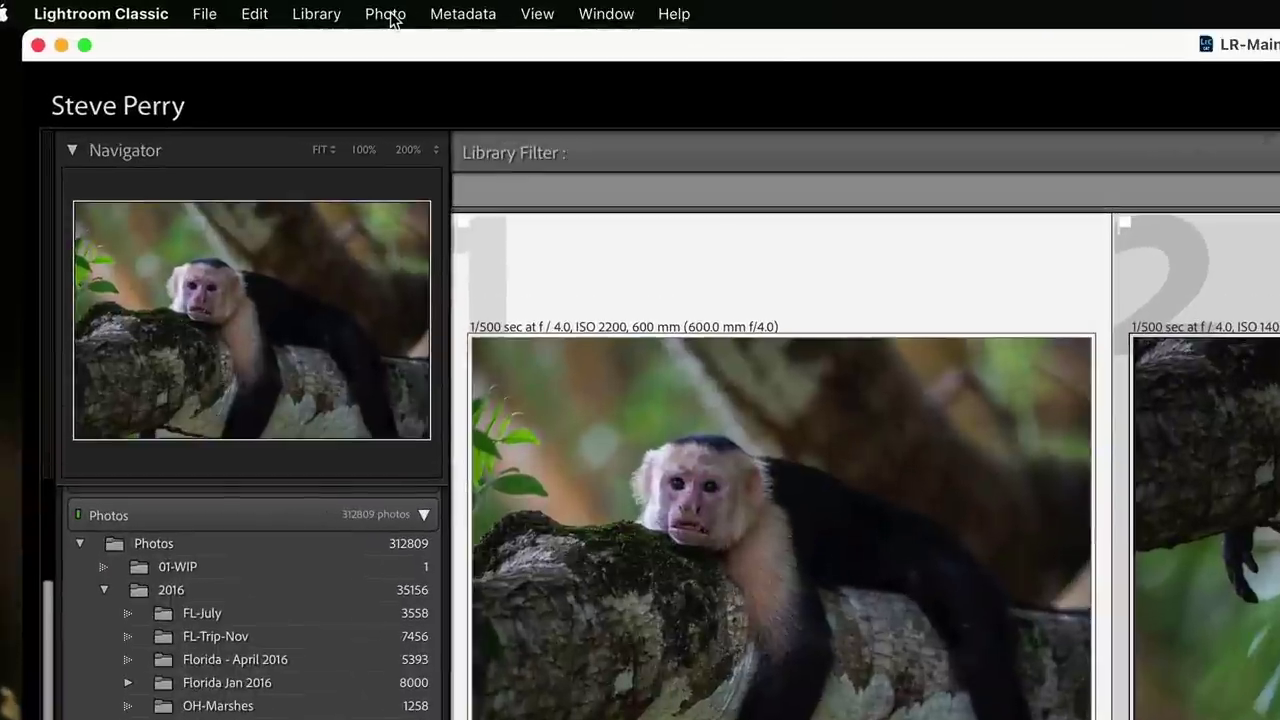
left_click(181, 7)
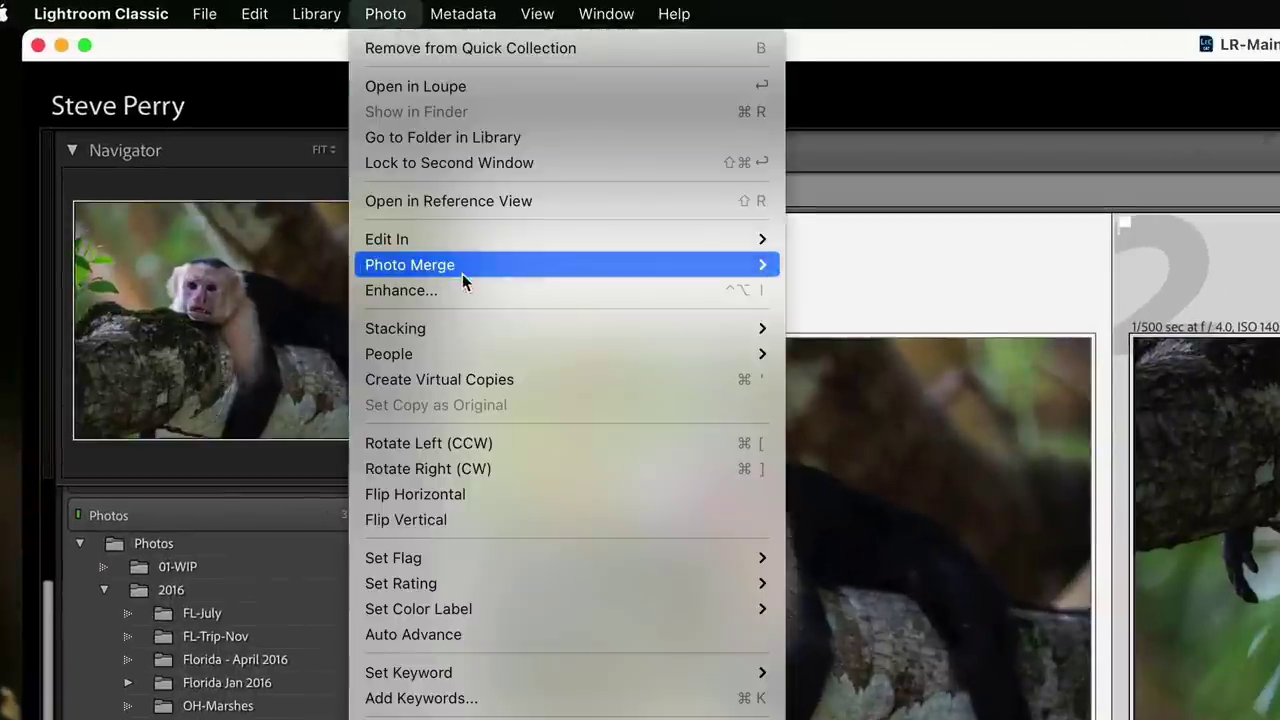
mouse_move(463, 270)
left_click(908, 290)
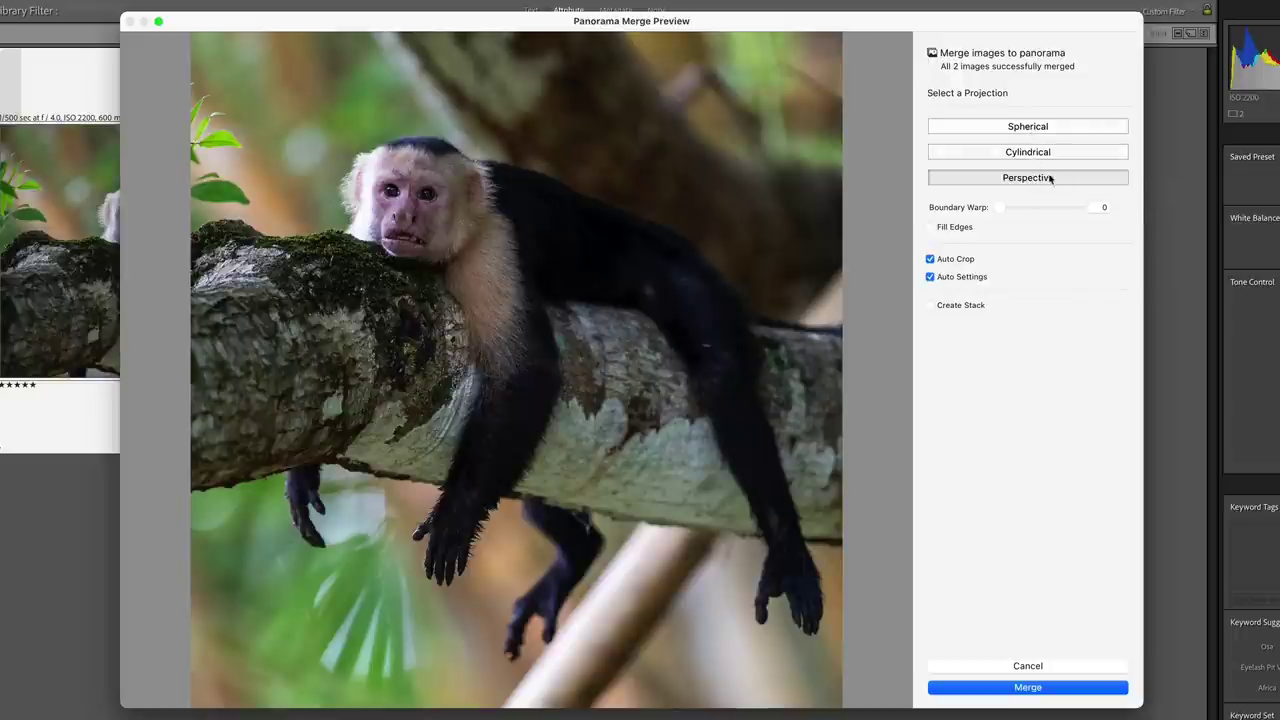
Step: Preview the Cylindrical and Spherical projections for the monkey panorama and set the projection back to Perspective
left_click(1030, 154)
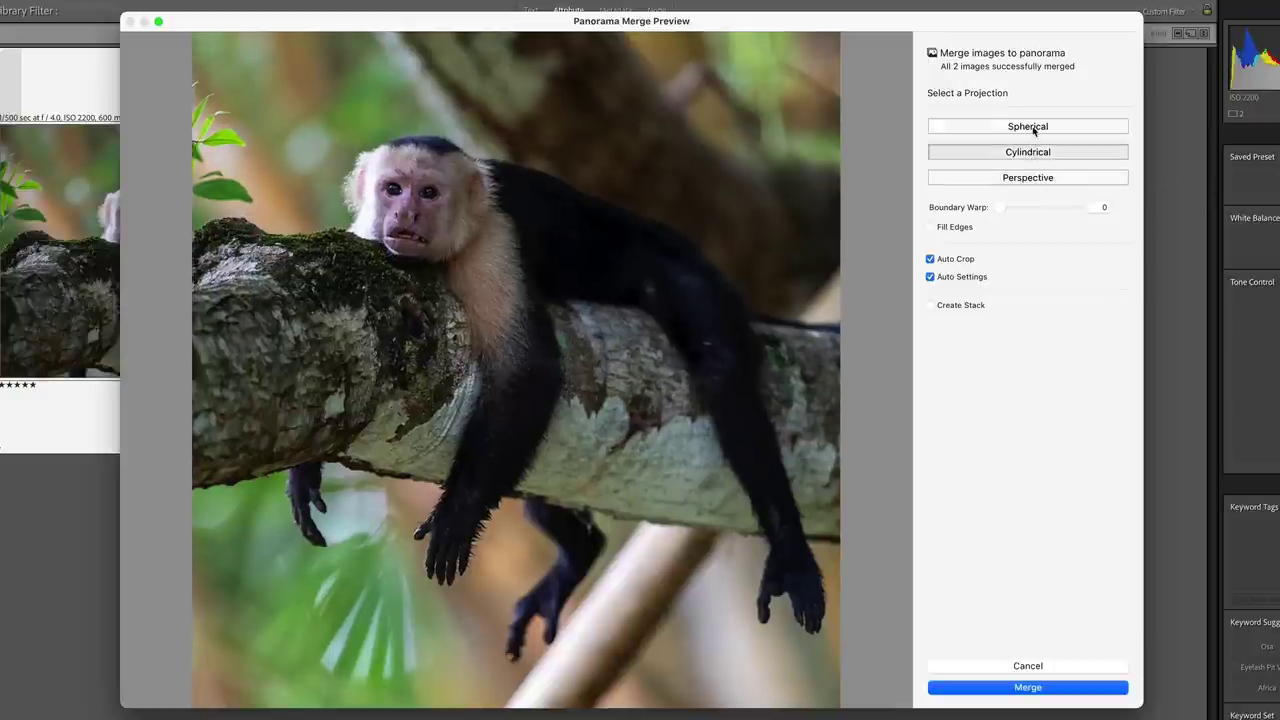
left_click(1034, 129)
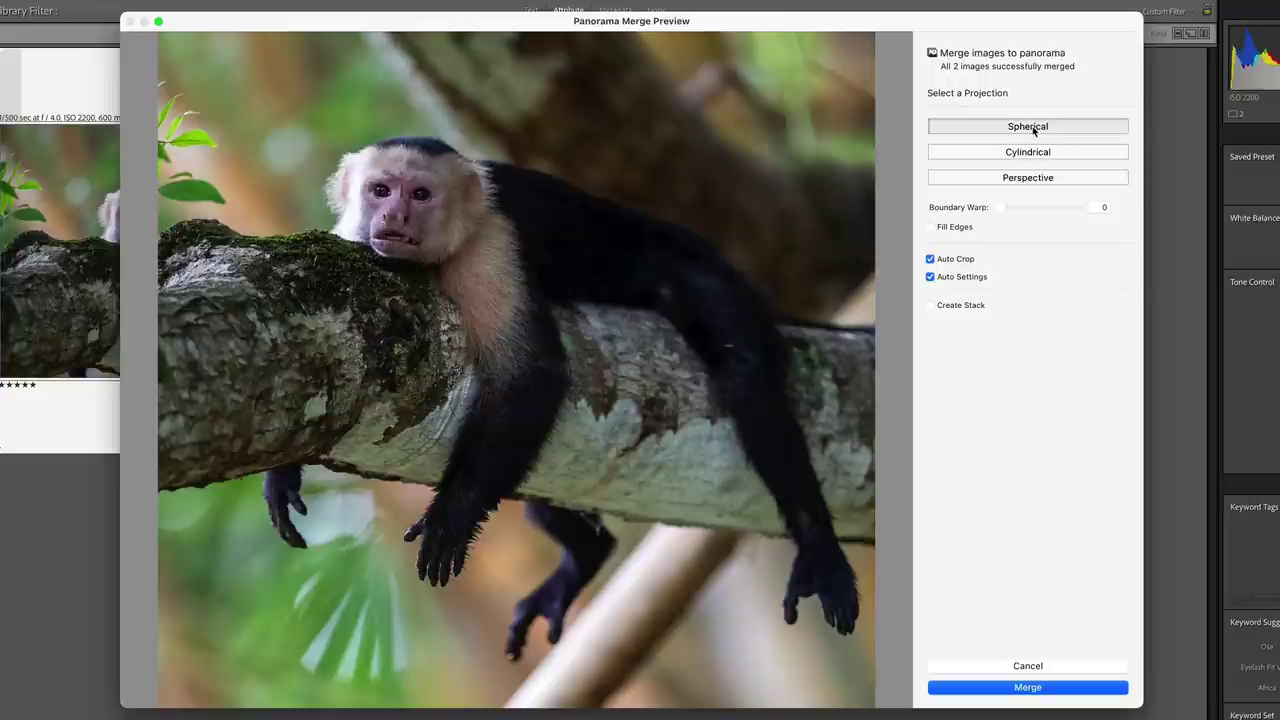
left_click(1032, 178)
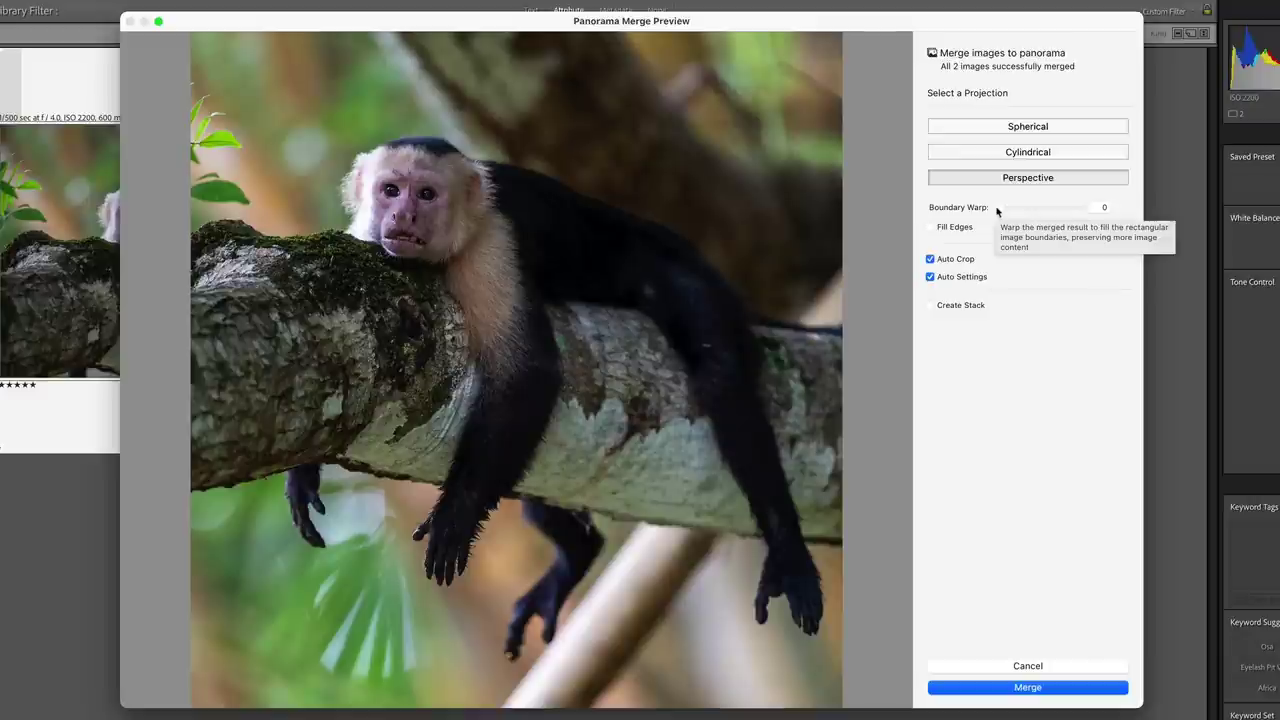
Step: Try Boundary Warp at 100 and reset it to 0, and turn Auto Crop off and on again
left_click_drag(1000, 209, 1082, 209)
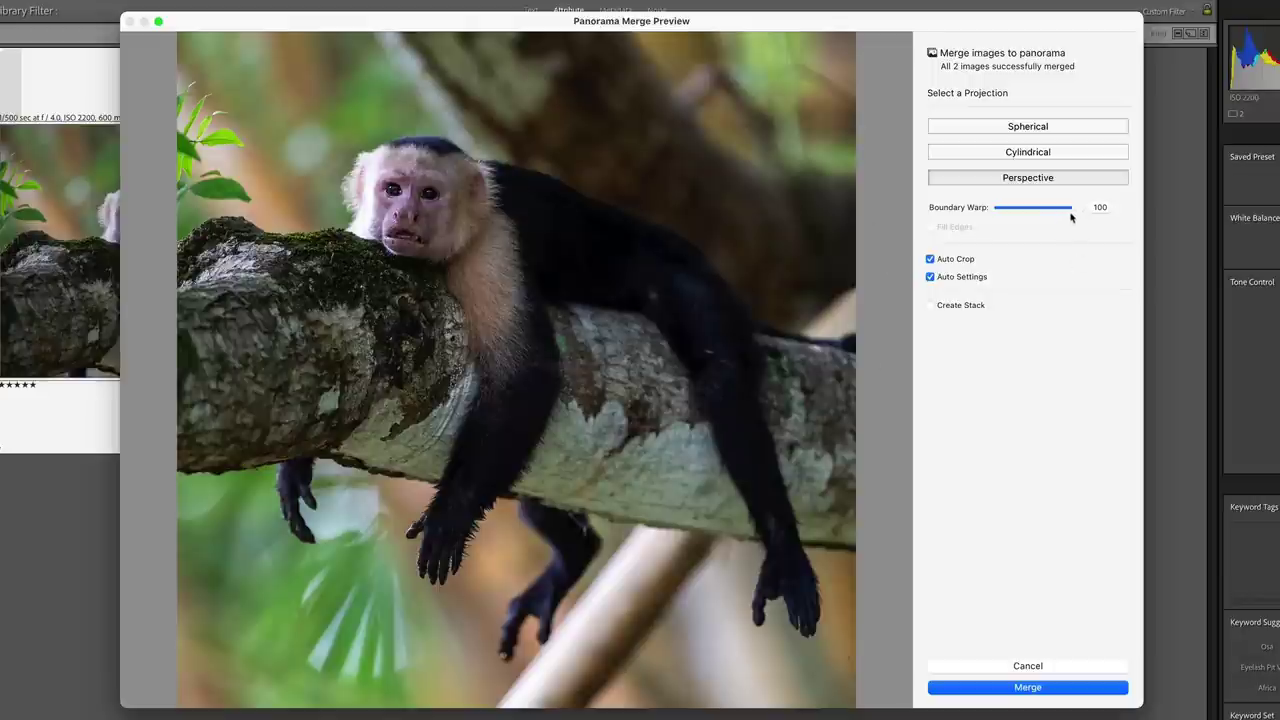
left_click_drag(1075, 211, 947, 230)
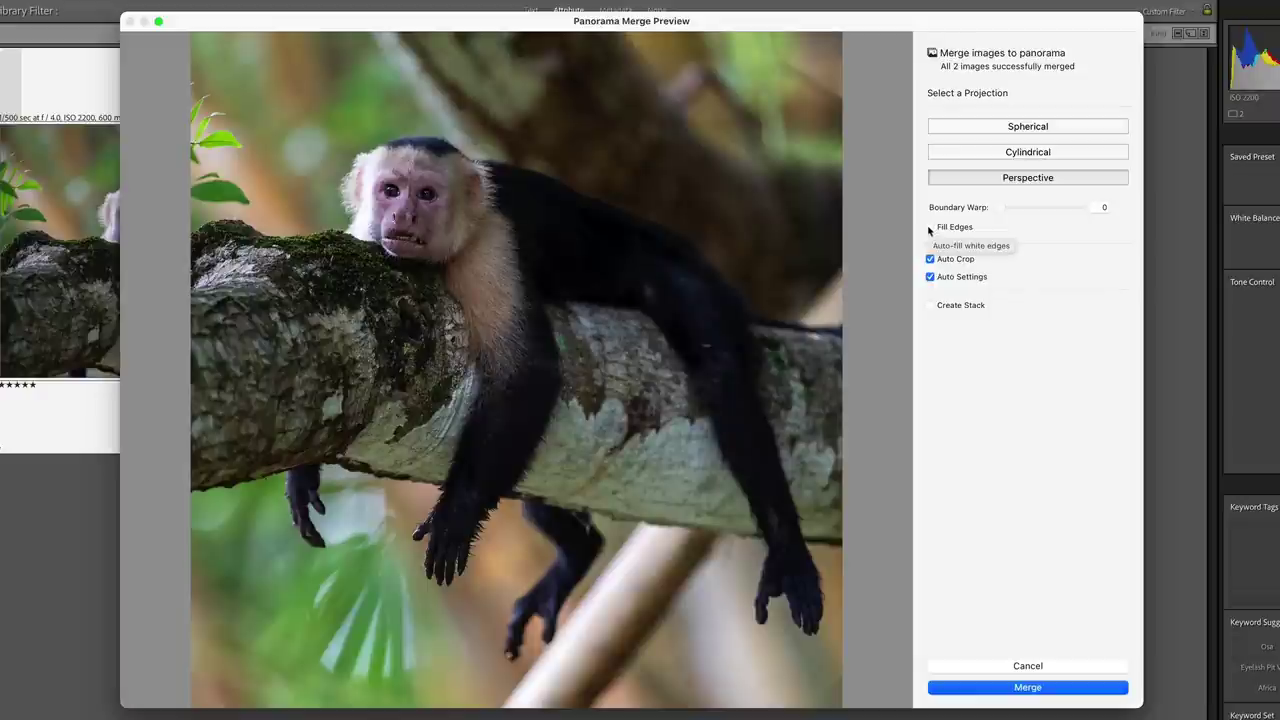
left_click(931, 260)
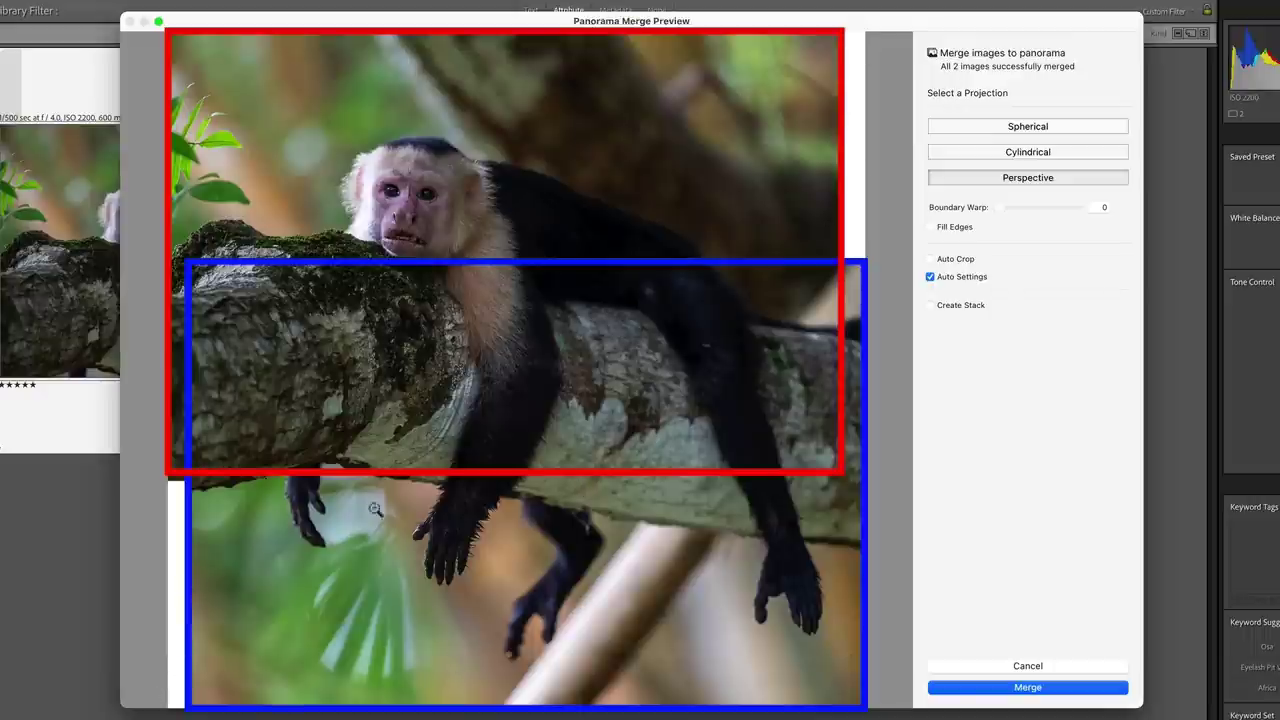
left_click(931, 261)
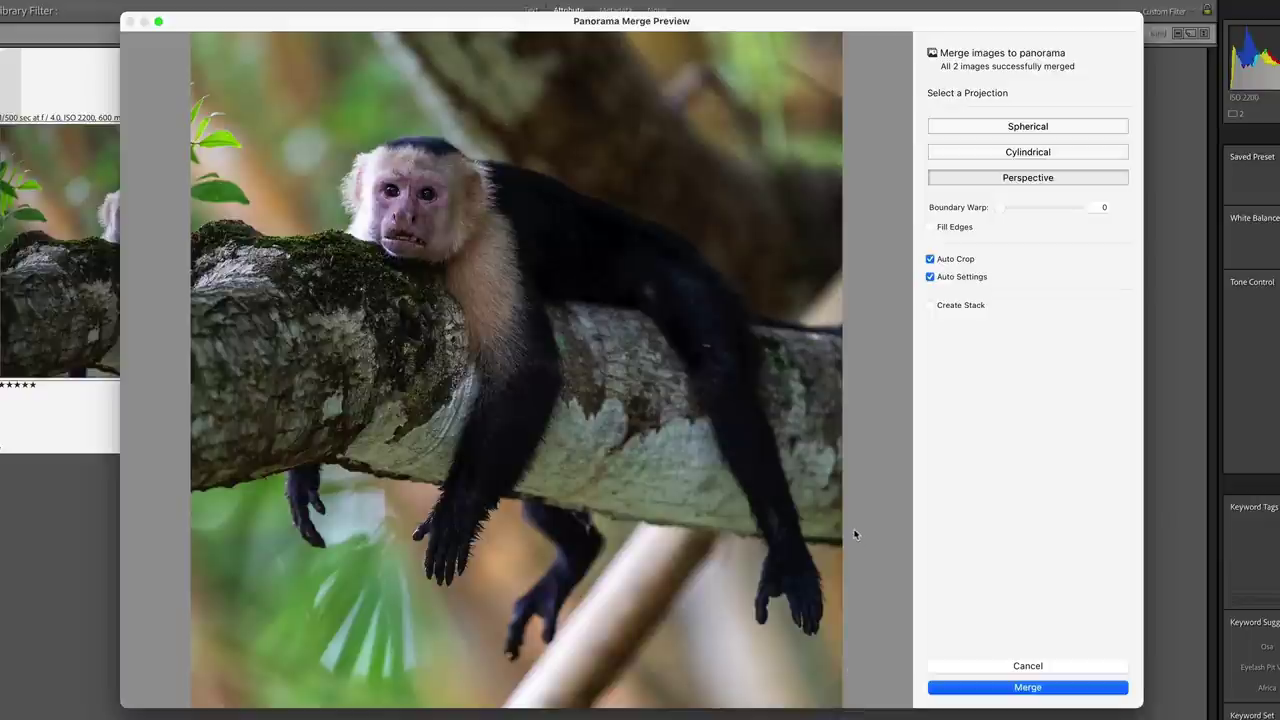
Step: Turn off Auto Crop, enable Fill Edges, keep Auto Settings on, and merge the monkey panorama
left_click(931, 260)
left_click(930, 228)
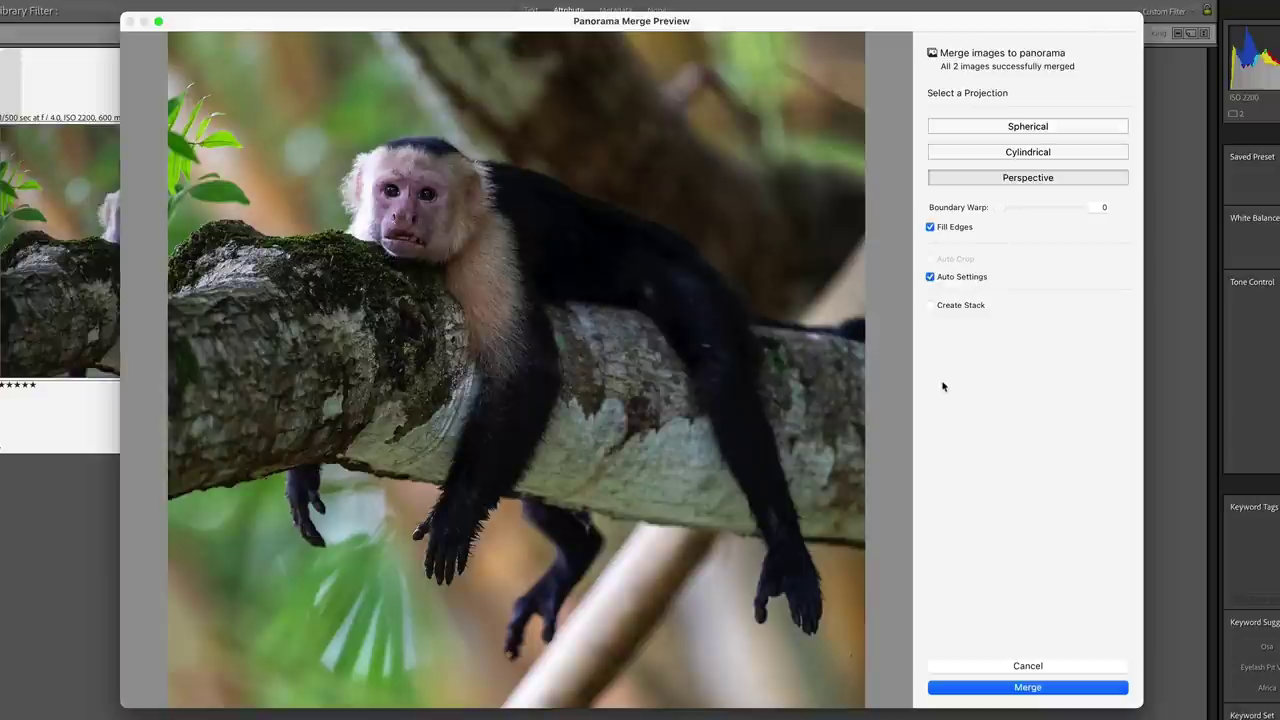
left_click(930, 277)
left_click(930, 277)
left_click(1028, 688)
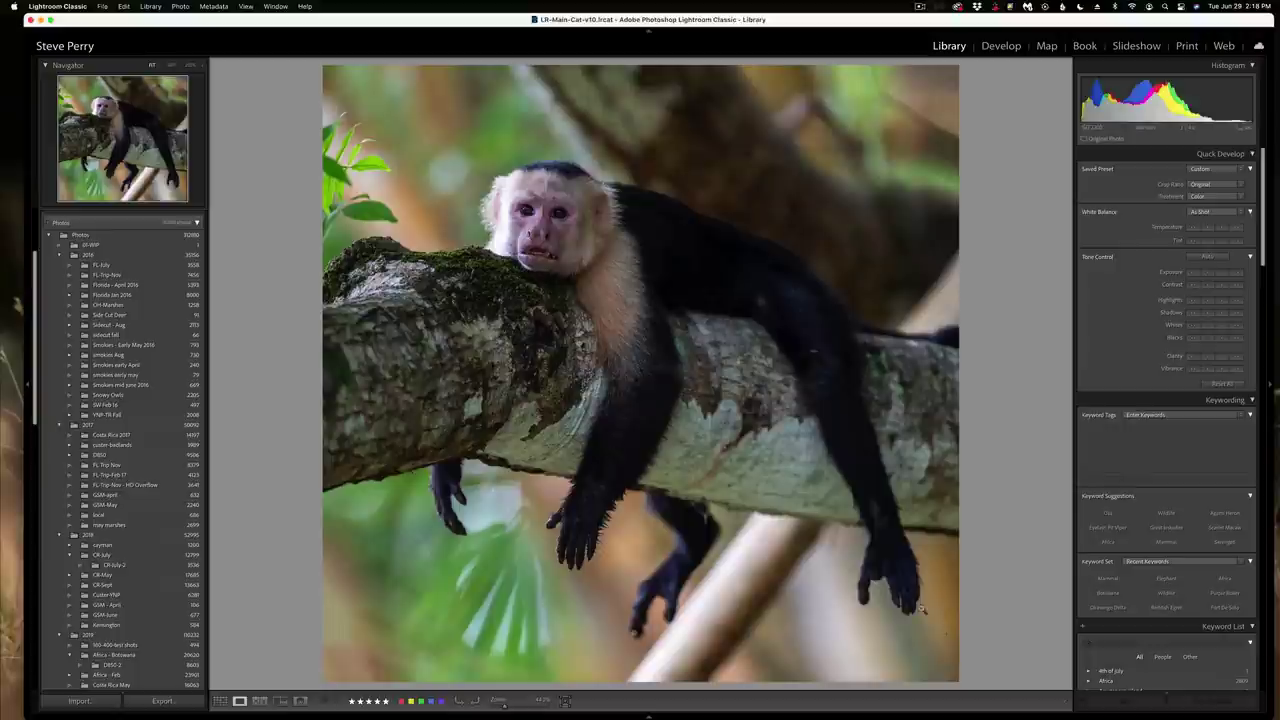
Step: Open the merged monkey panorama in the Develop module and adjust its Shadows
left_click(1012, 47)
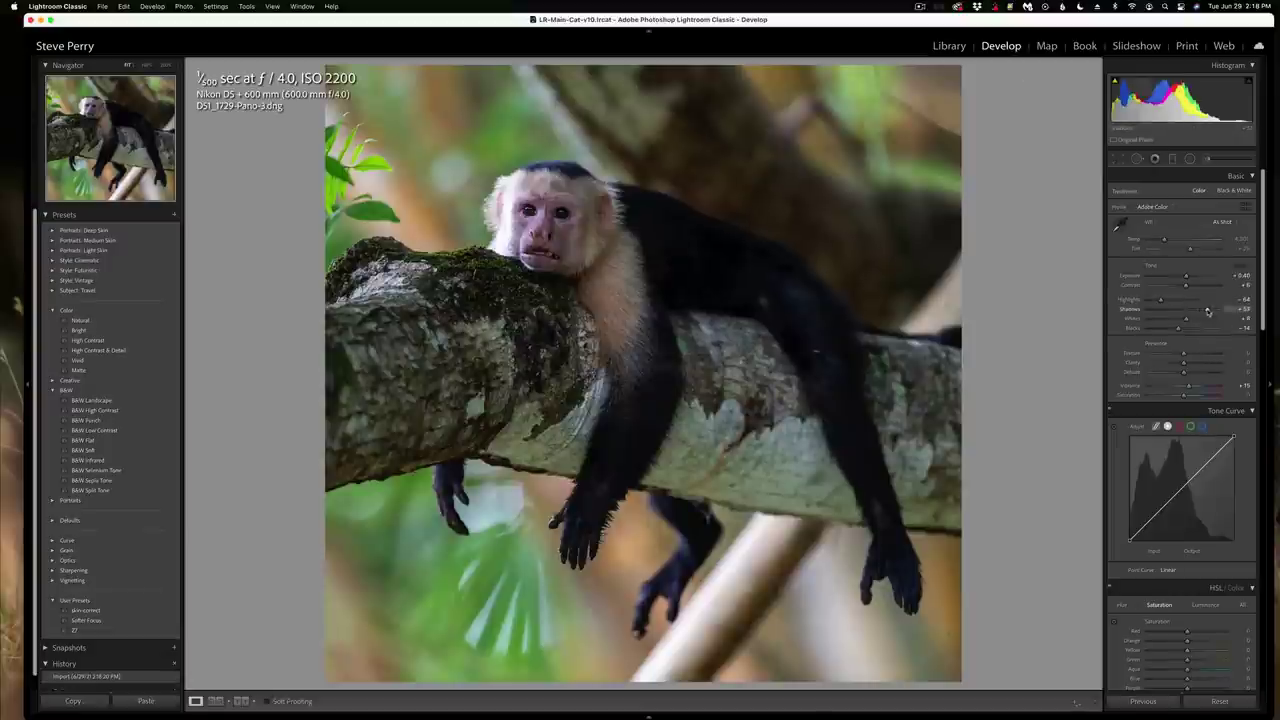
left_click_drag(1207, 311, 1147, 300)
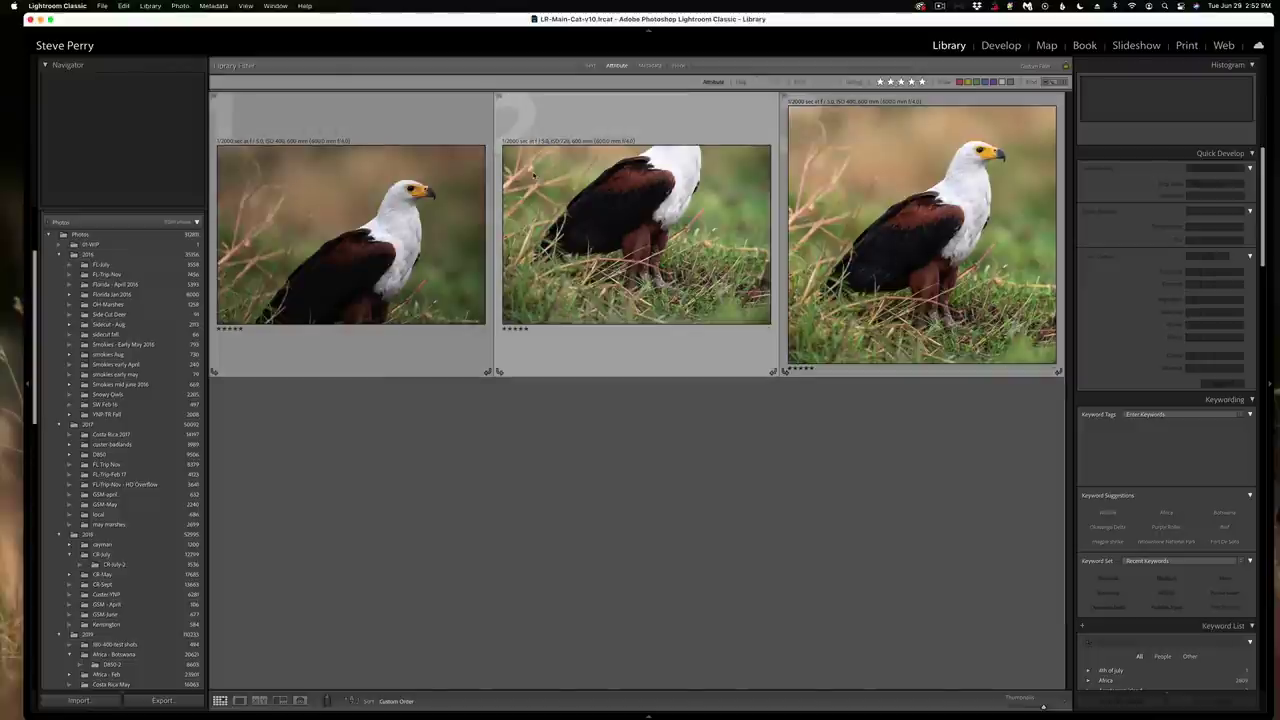
Step: Examine the finished eagle composite at full view size and compare its two source frames in the grid
double_click(945, 222)
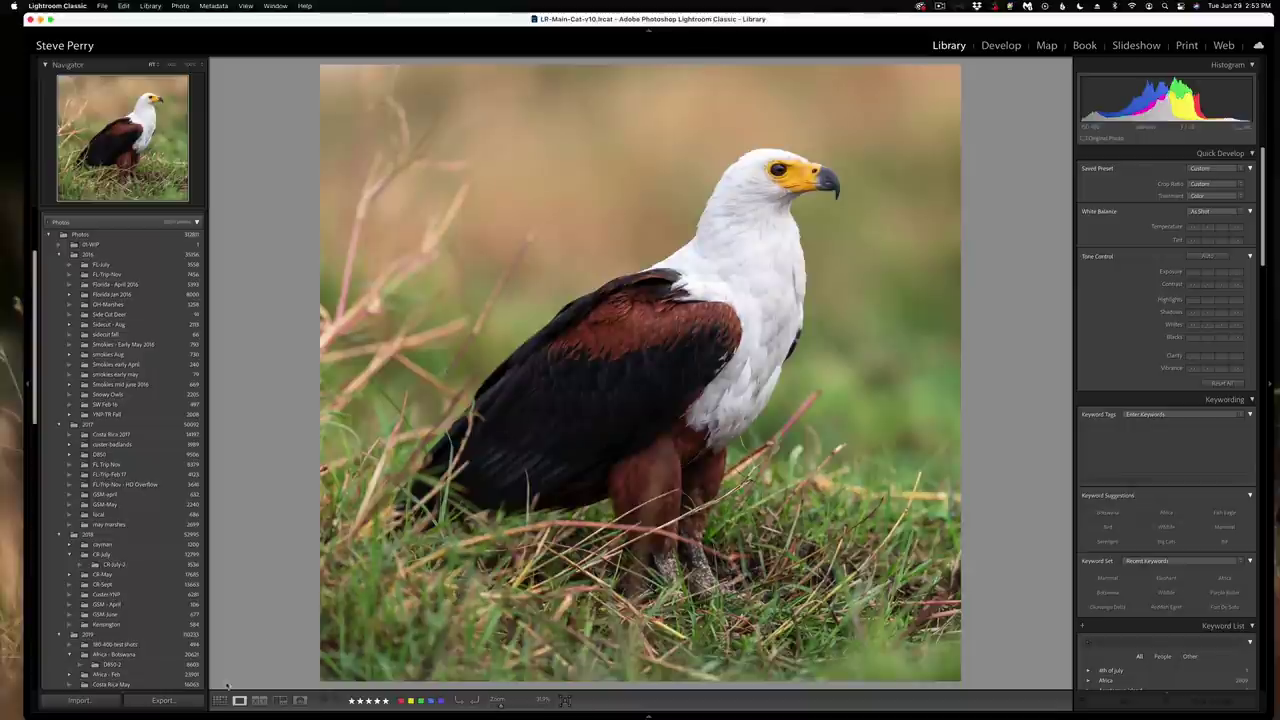
left_click(220, 700)
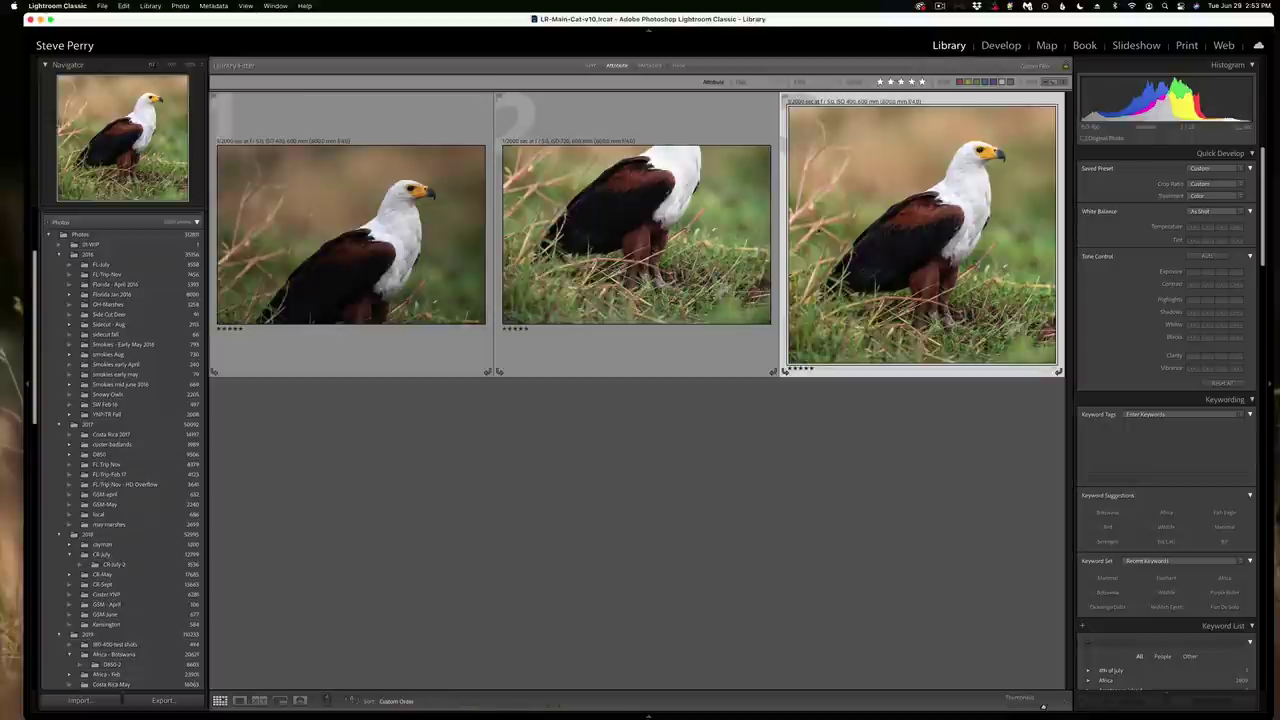
left_click(434, 360)
key("Right")
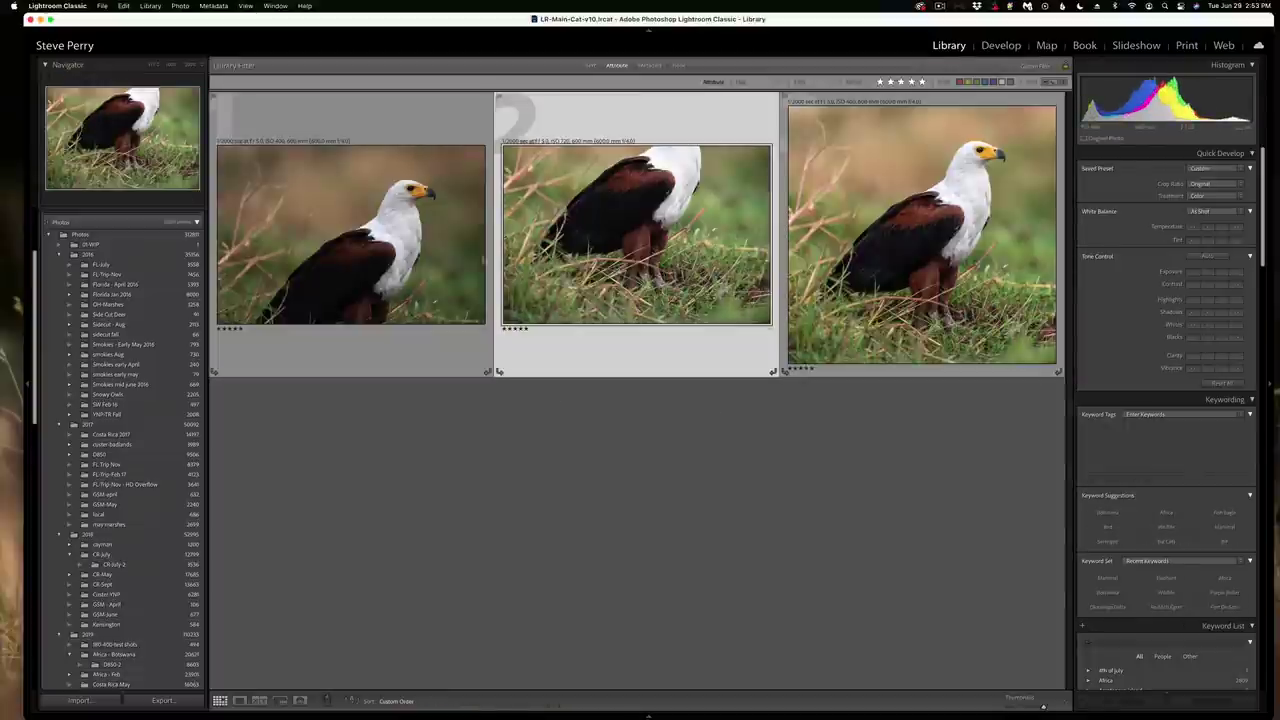
key("Left")
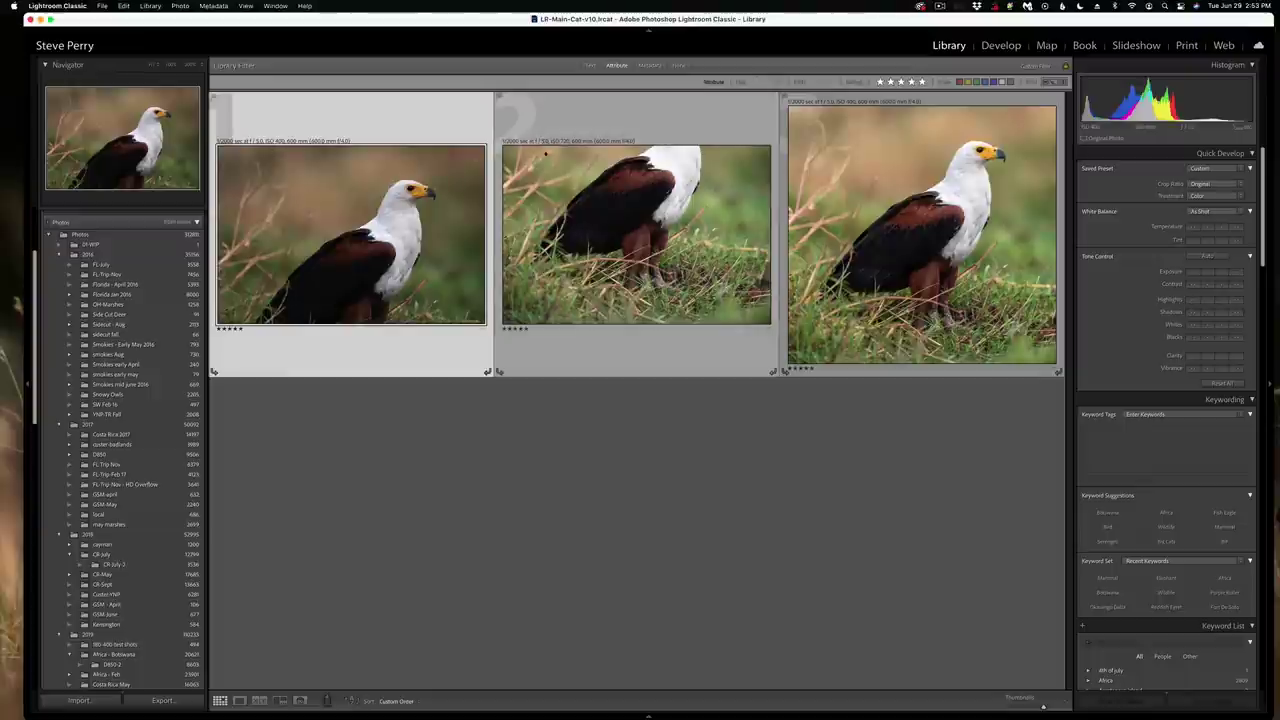
left_click(615, 162)
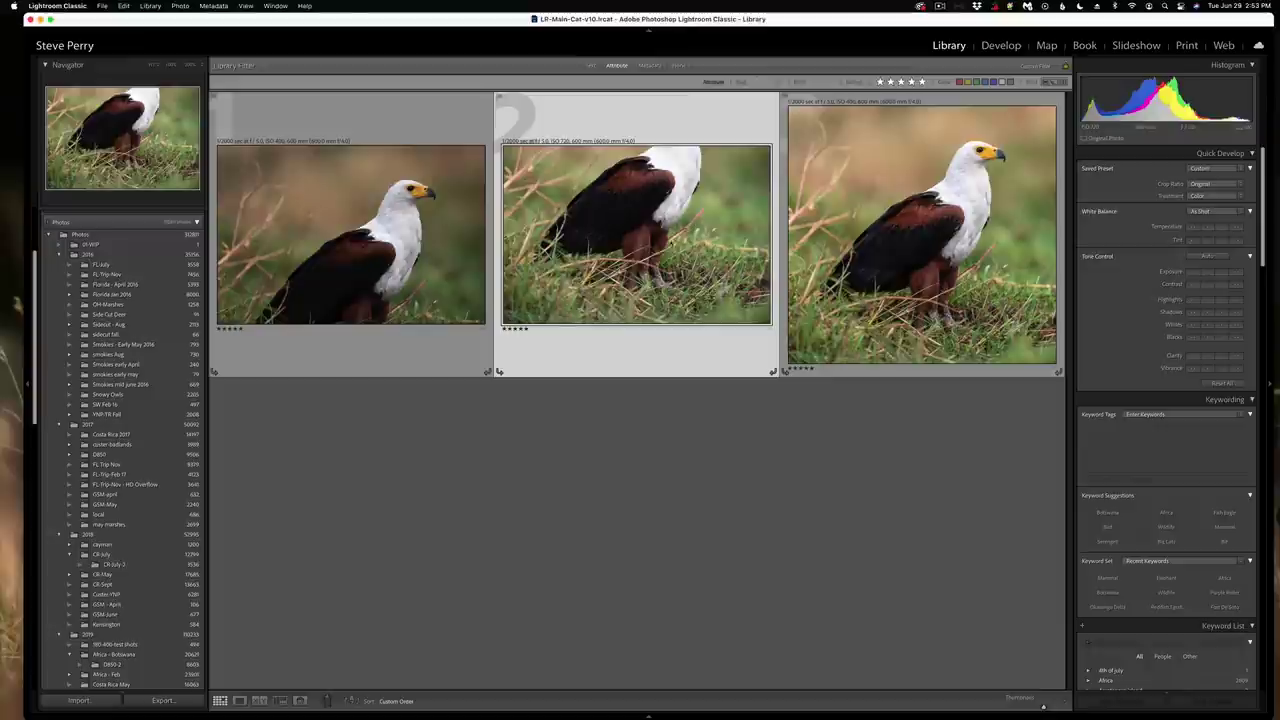
left_click(424, 240)
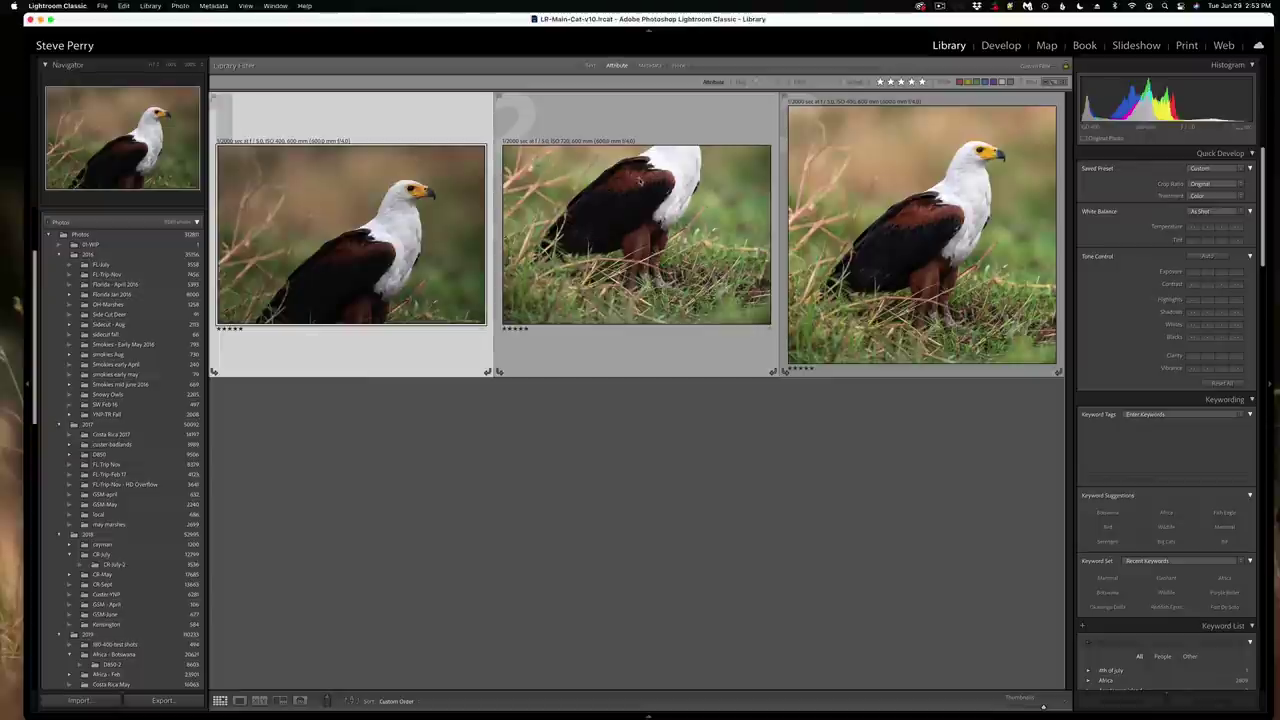
Step: Lower the exposure of the eagle frame showing the legs to about -0.55 in the Develop module and return to the Library
left_click(648, 183)
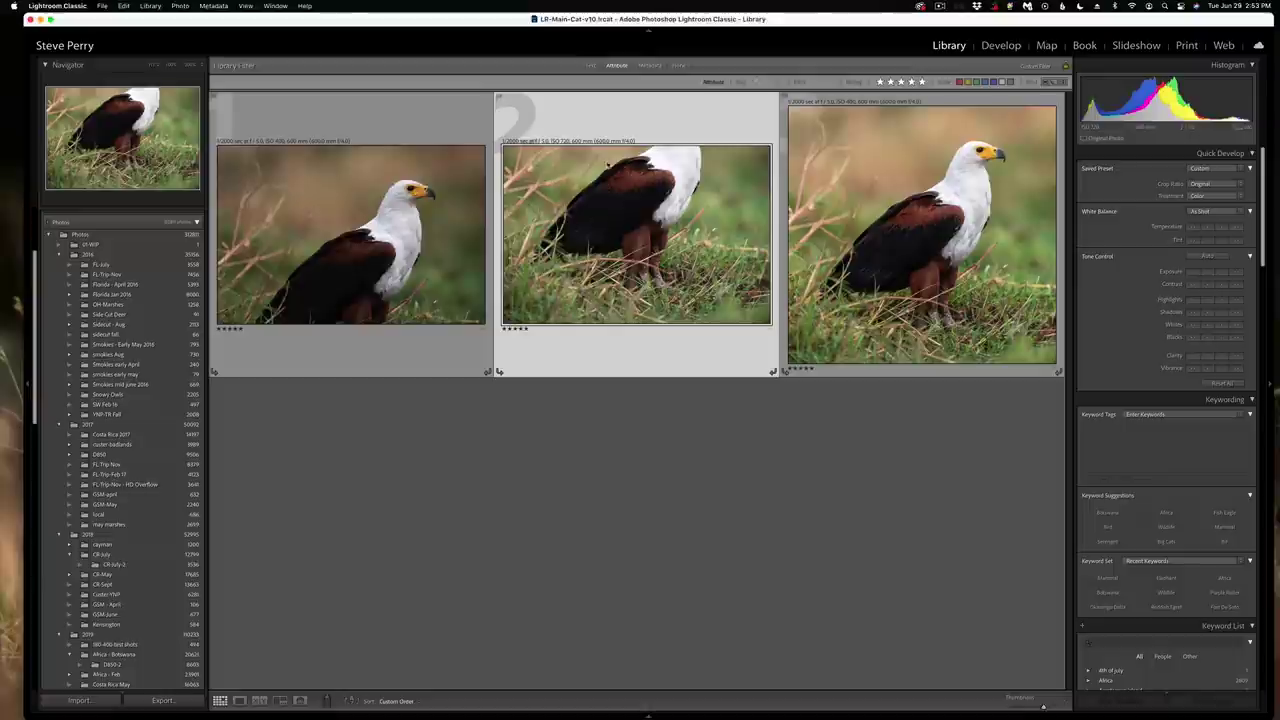
left_click(1000, 45)
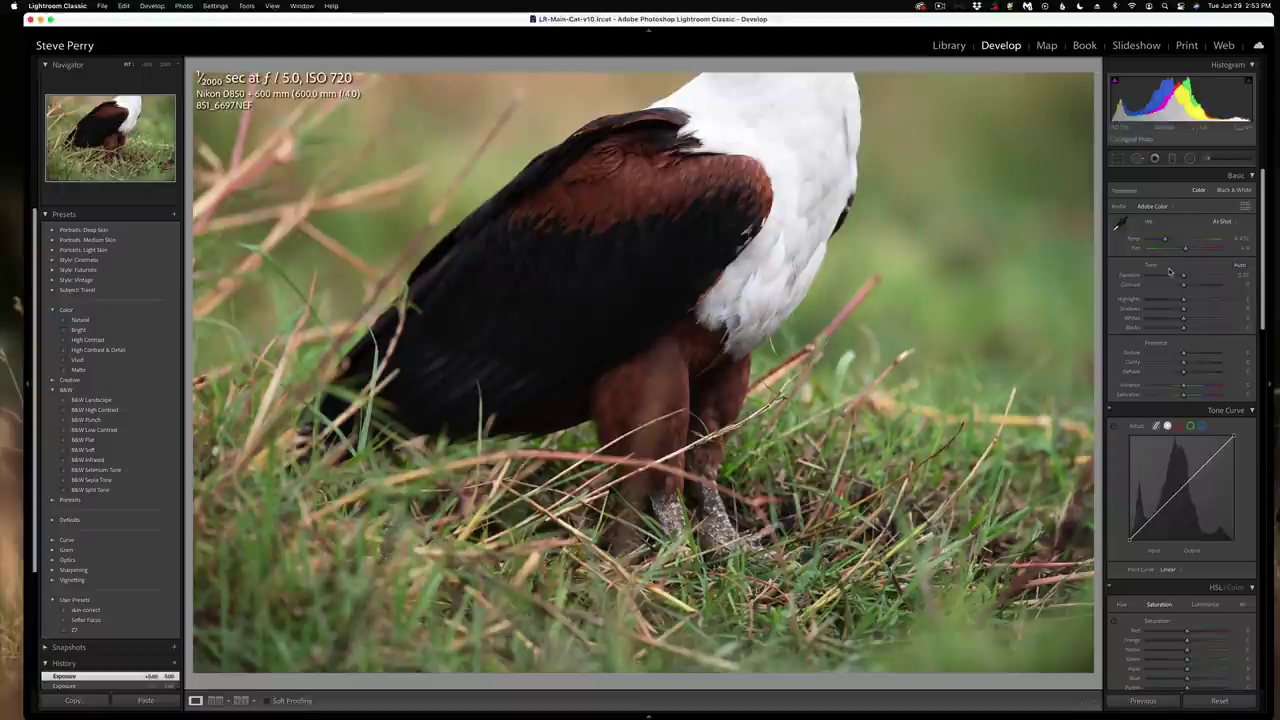
left_click_drag(1184, 276, 1178, 276)
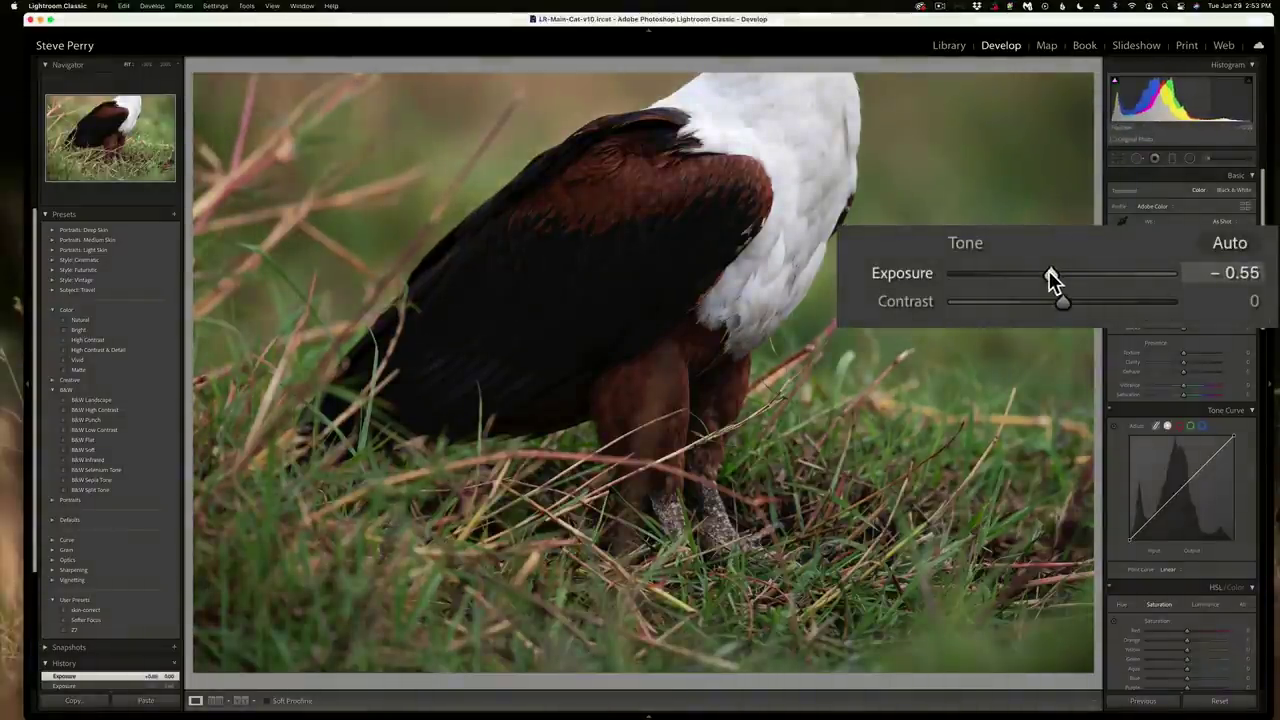
left_click(949, 46)
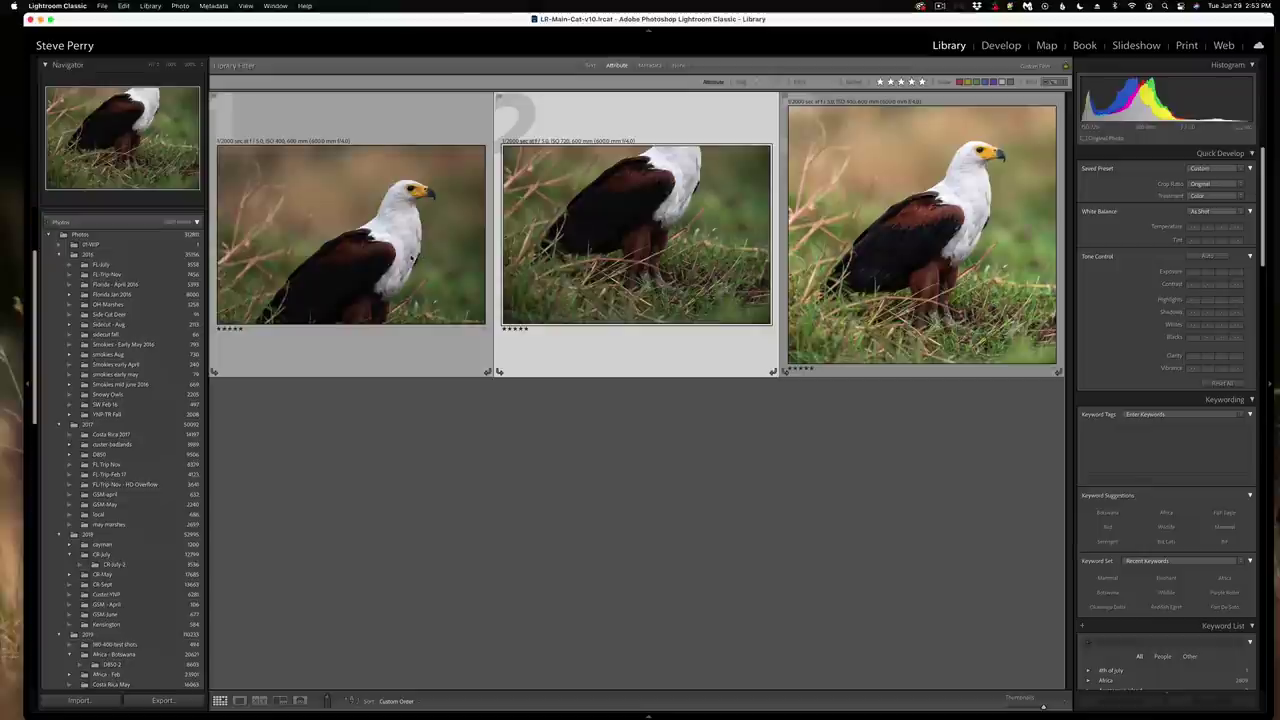
Step: Select the two eagle source frames together in the grid and open them as layers in Photoshop
left_click(452, 264)
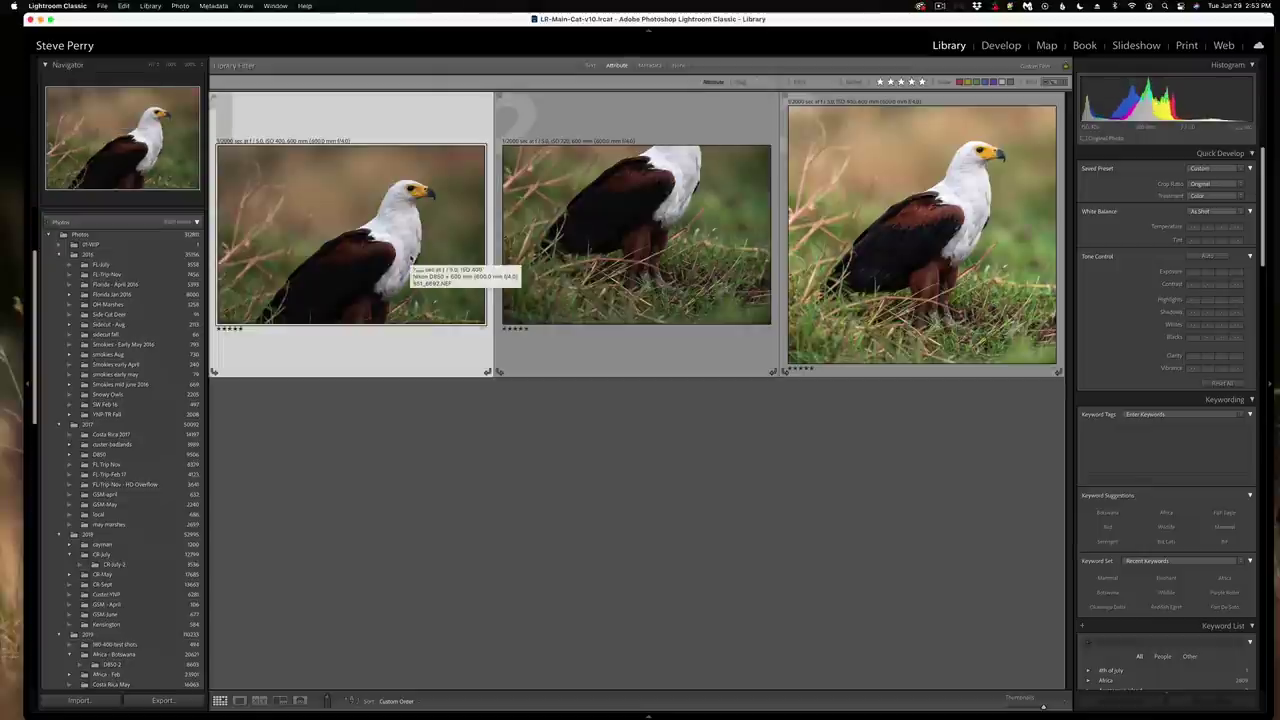
left_click(590, 226)
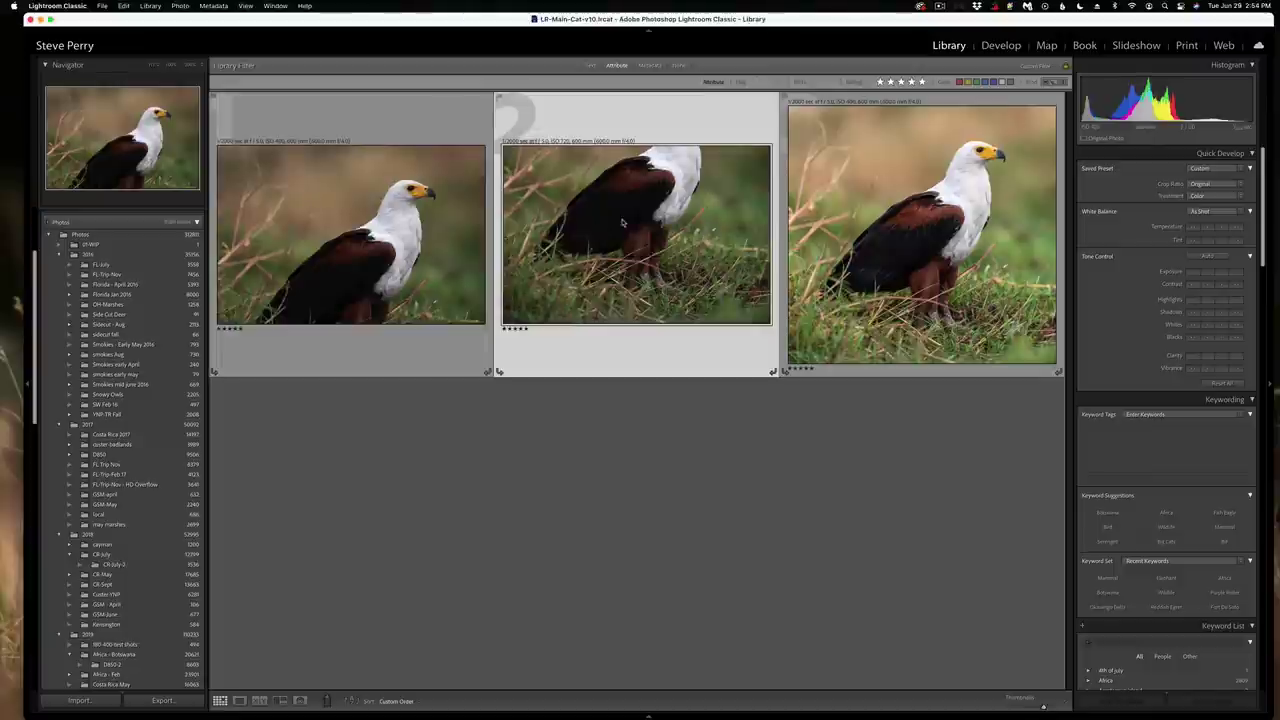
left_click(590, 226, "super")
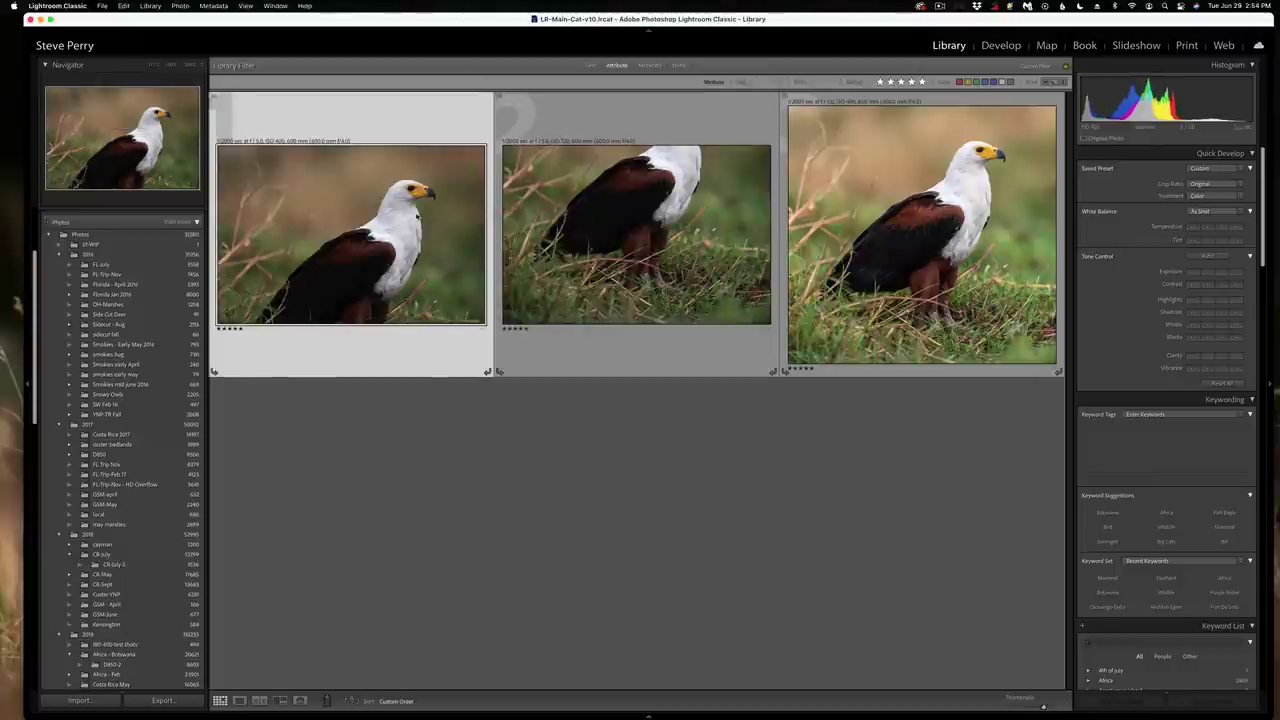
left_click(645, 186, "super")
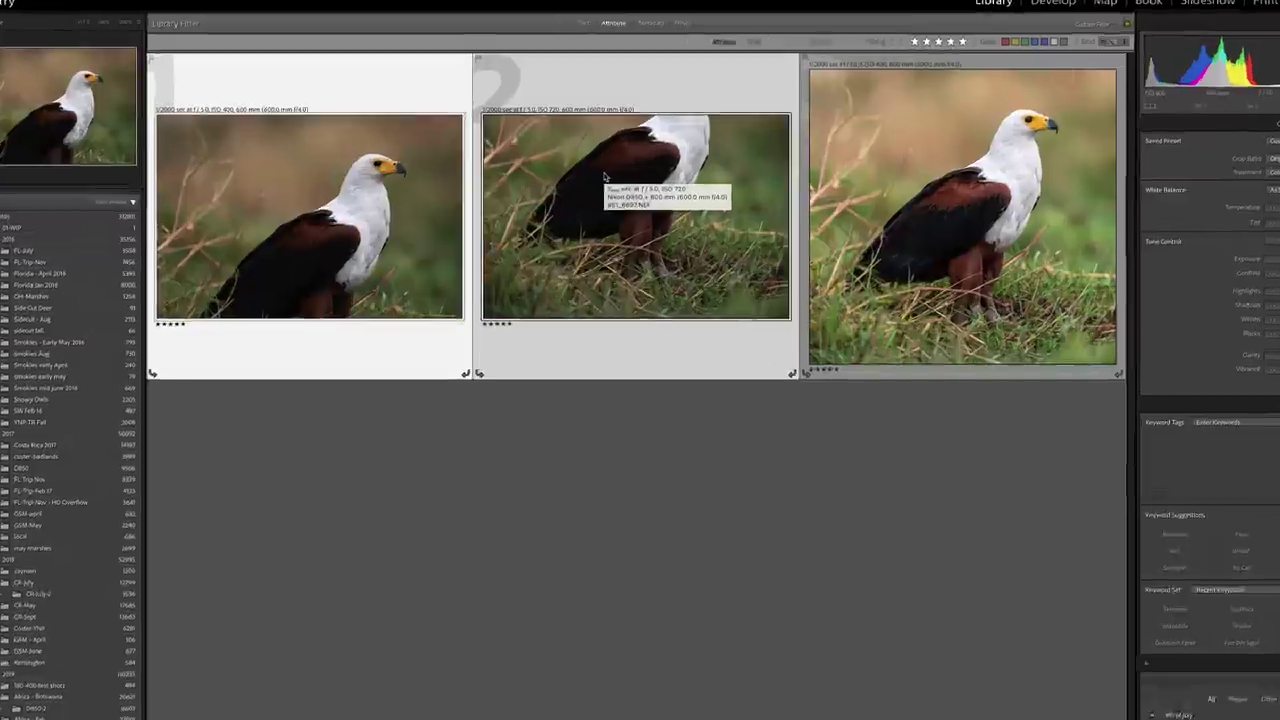
right_click(608, 200)
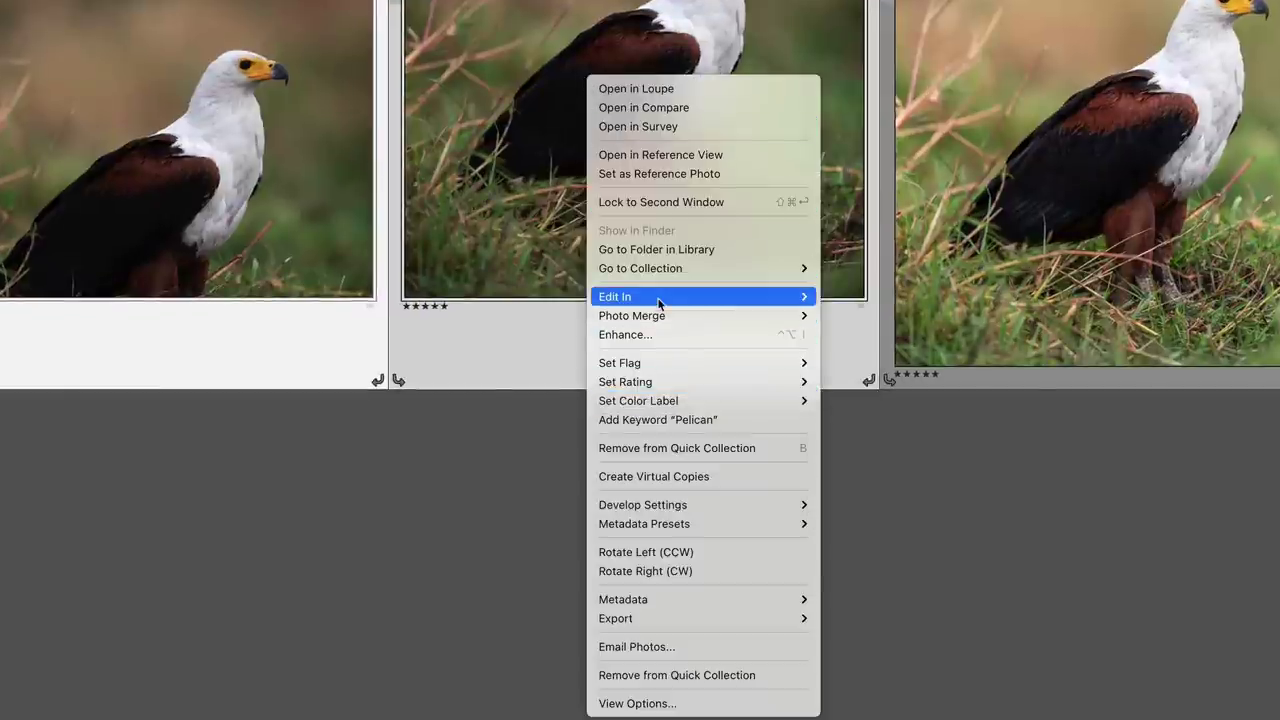
mouse_move(660, 302)
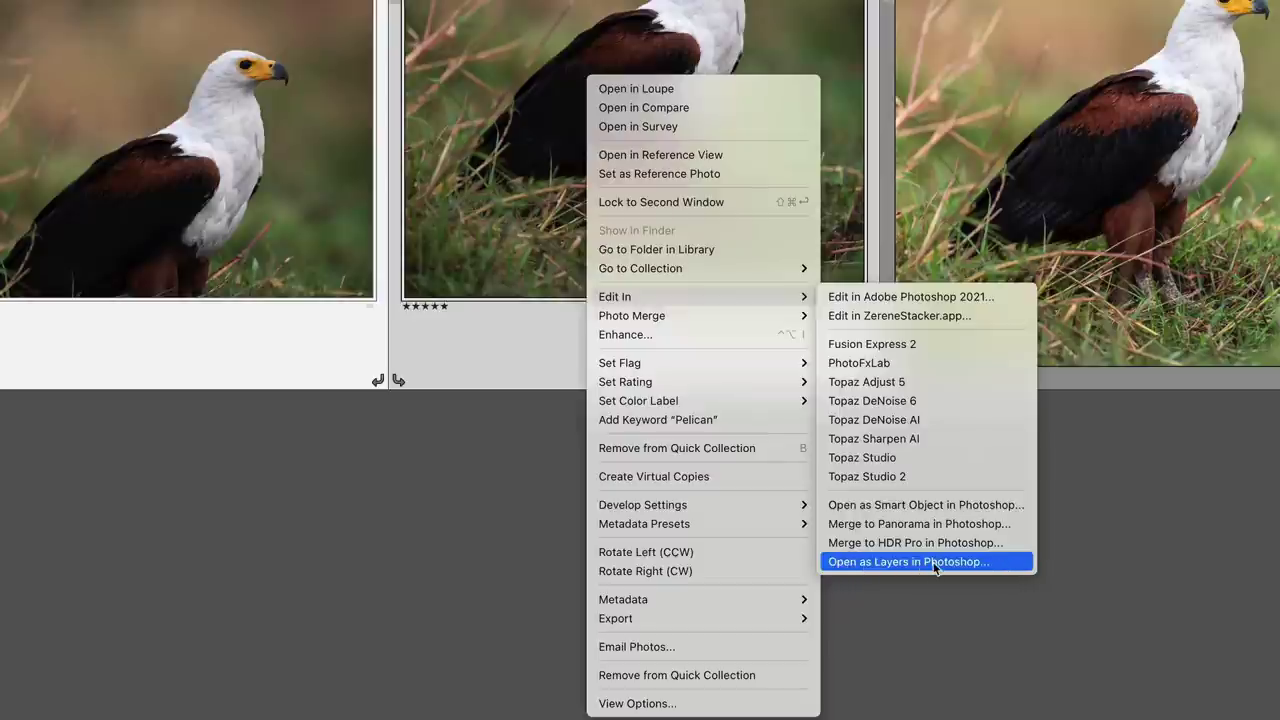
mouse_move(716, 406)
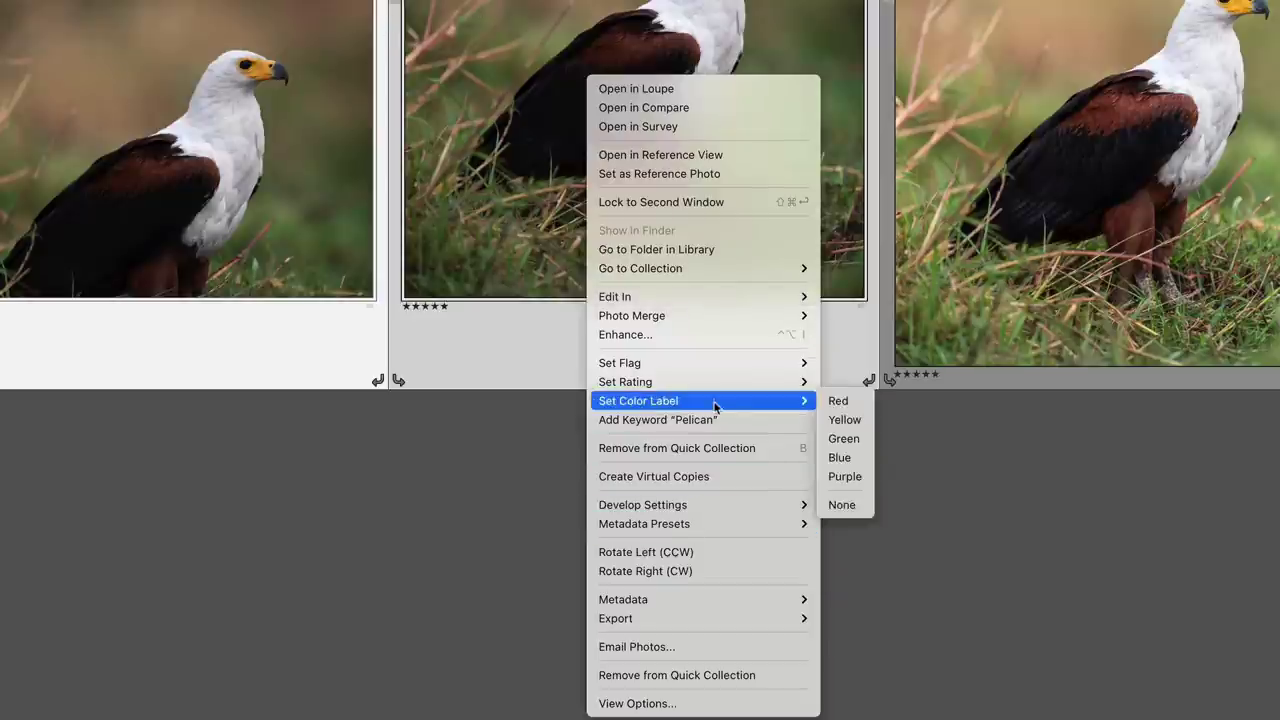
mouse_move(702, 296)
left_click(912, 562)
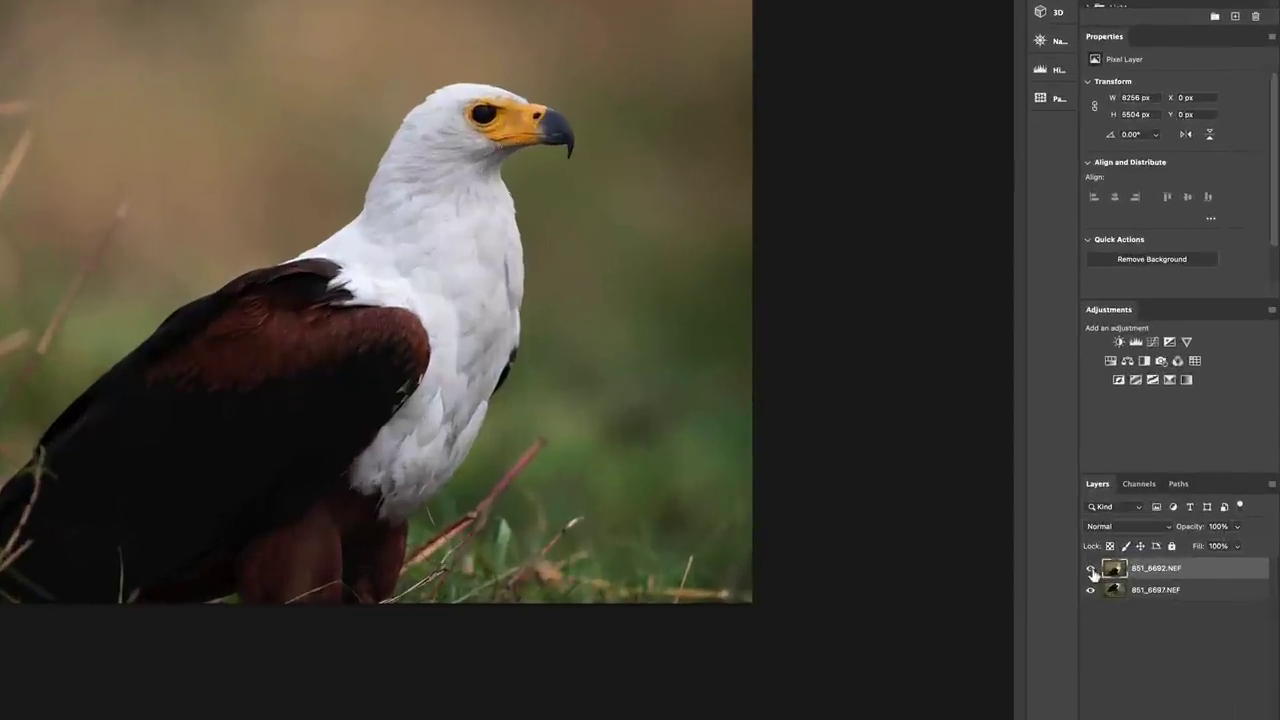
Step: Compare the two eagle layers one at a time, place 851_6697.NEF above 851_6692.NEF and hide it
left_click(1146, 607, "alt")
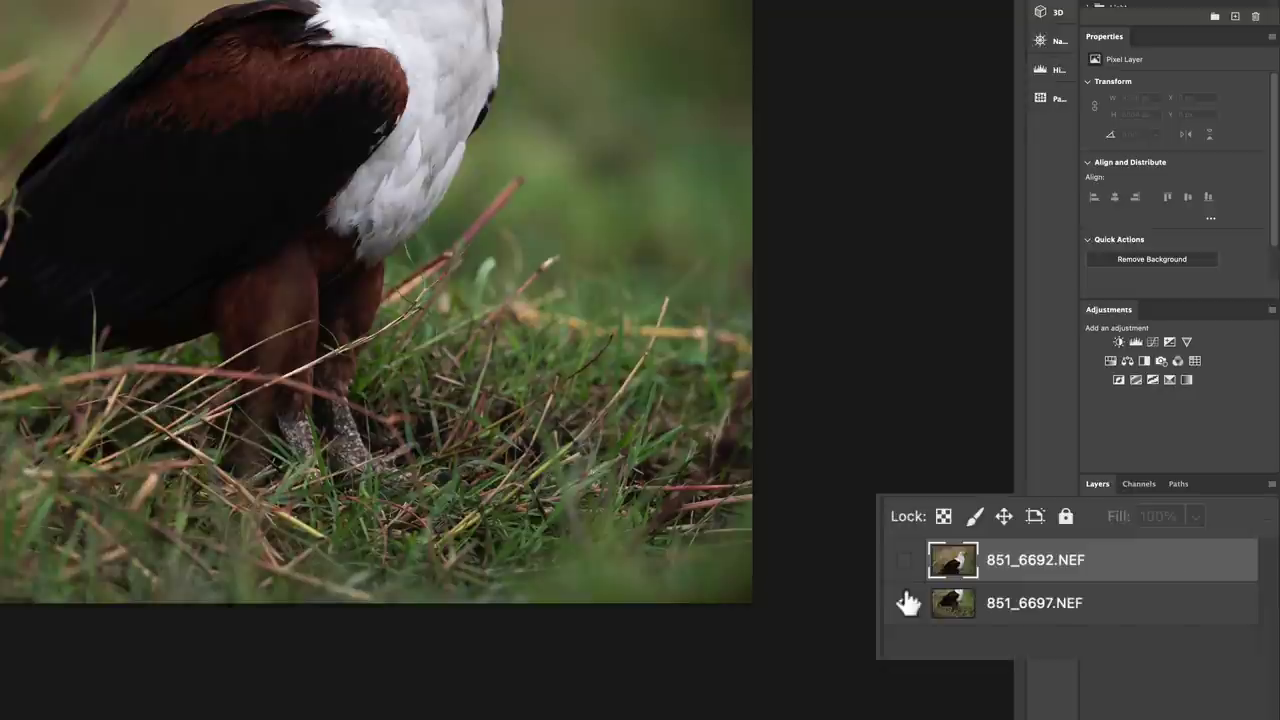
left_click(906, 561)
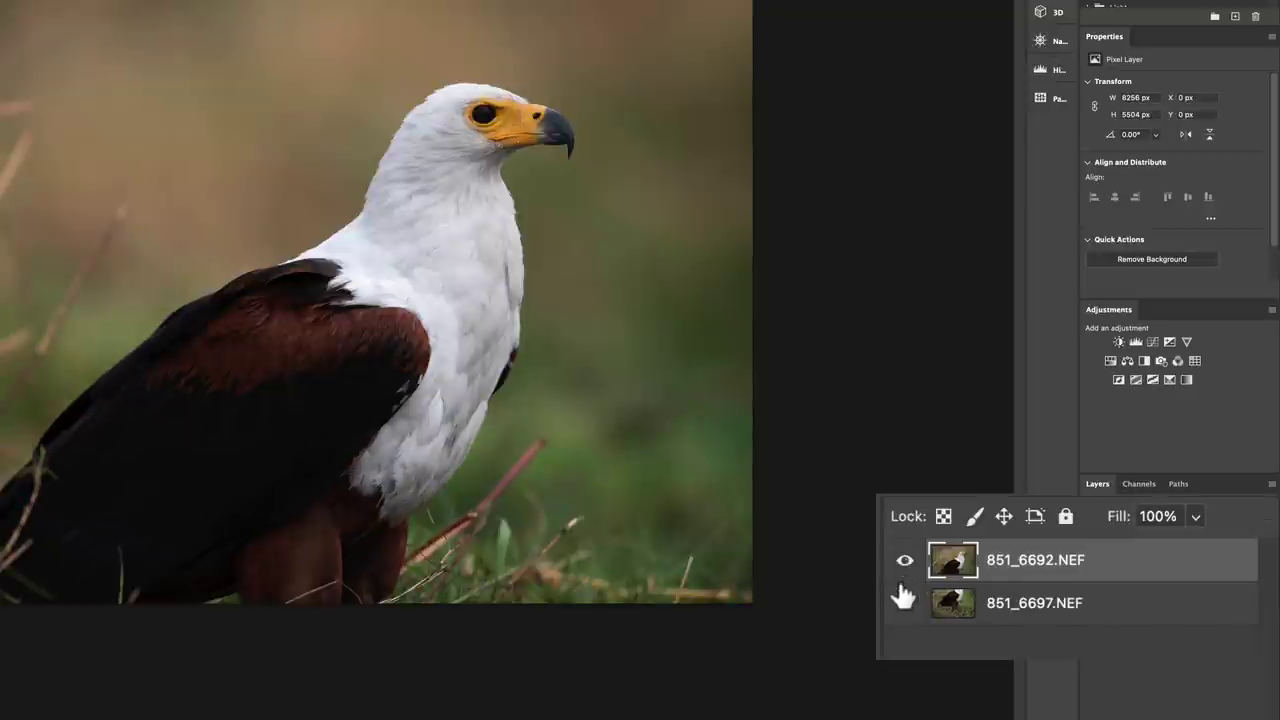
left_click(905, 561)
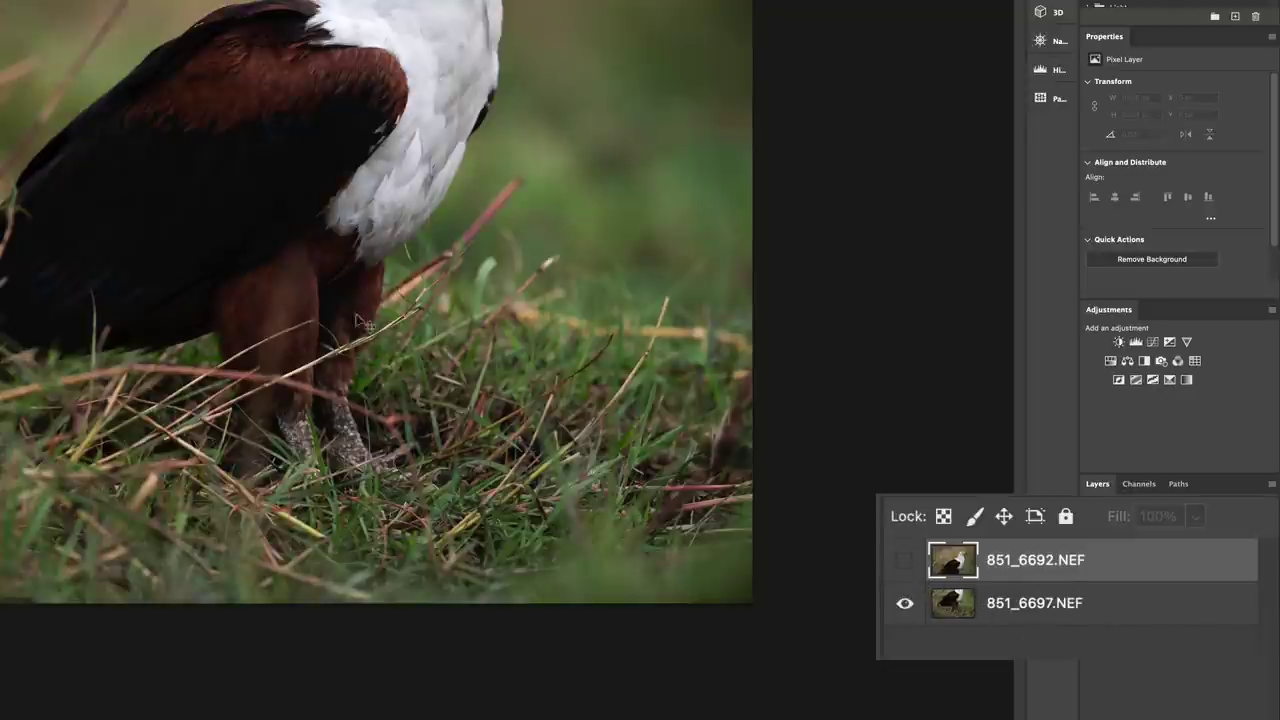
left_click(905, 561)
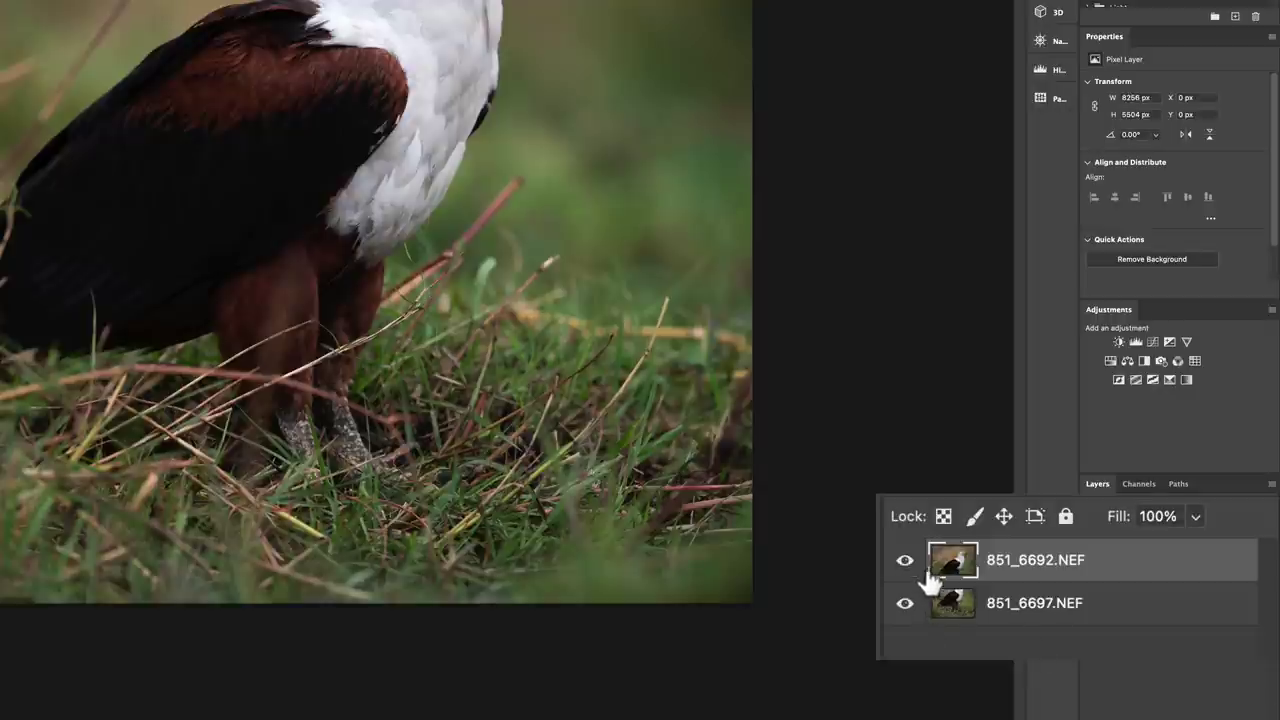
left_click_drag(1034, 605, 1044, 566)
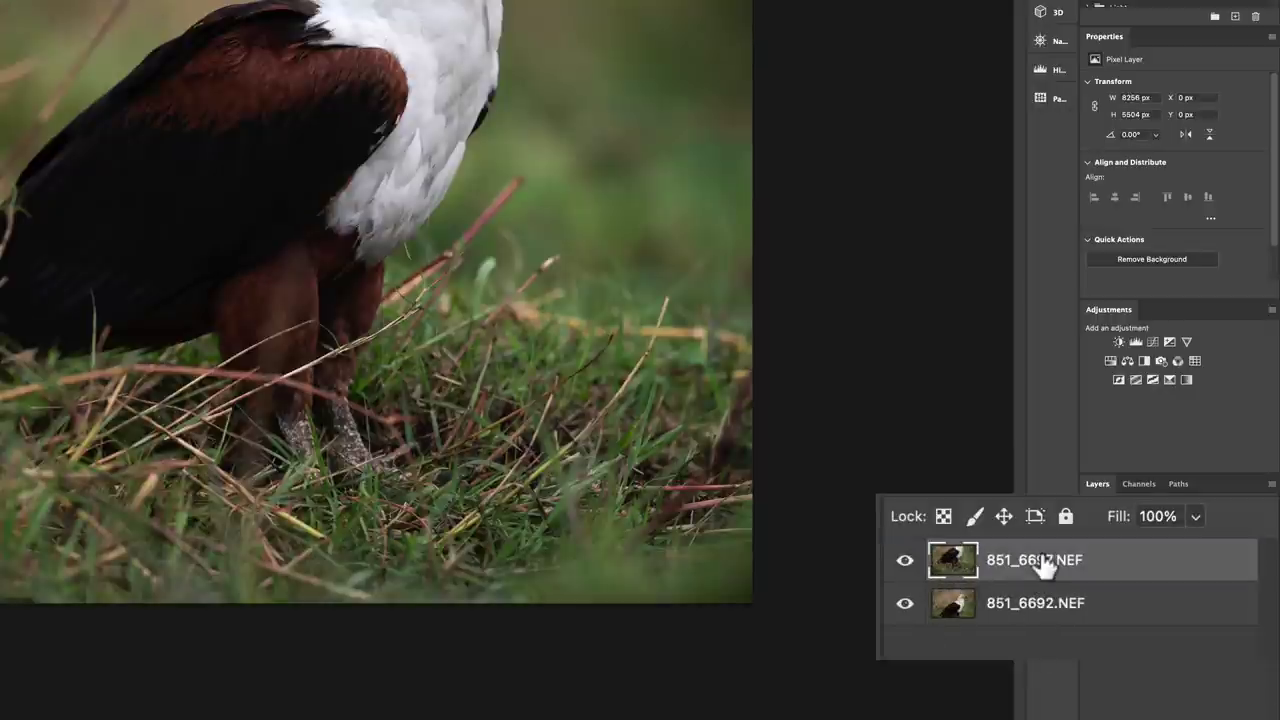
left_click(912, 564)
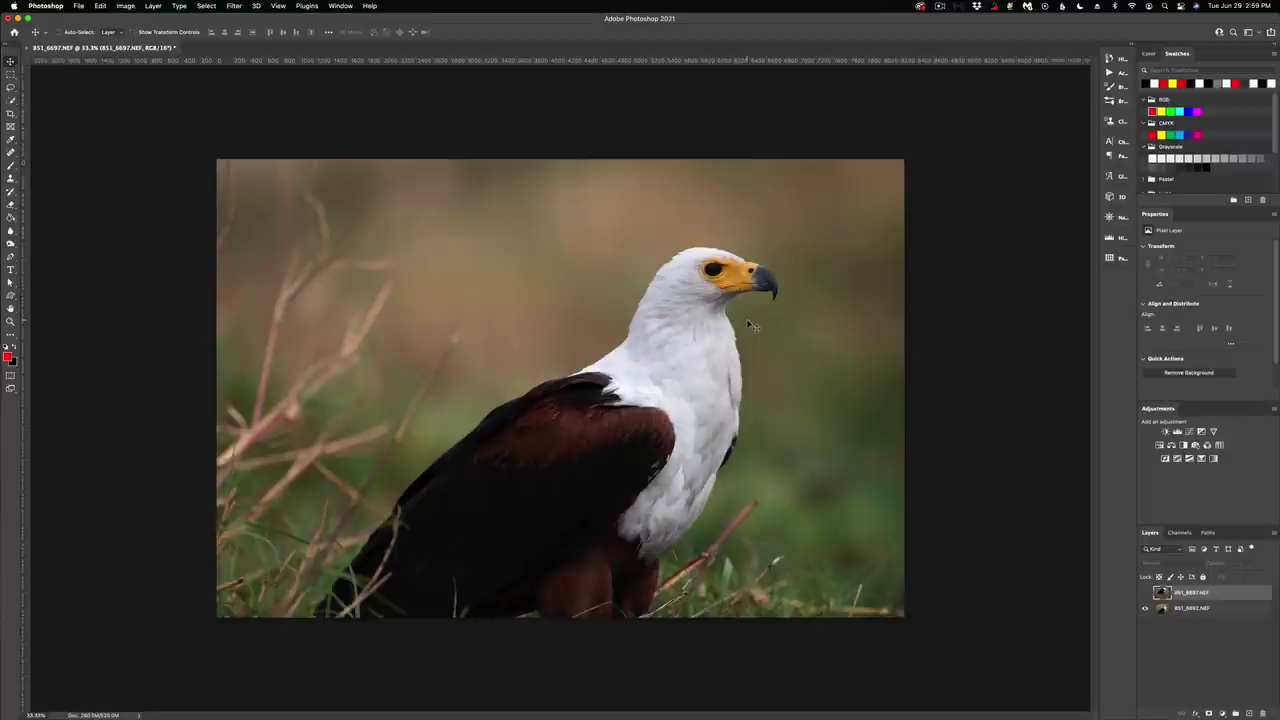
Step: Extend the canvas with the Crop tool well beyond both sides and the lower edge of the eagle frame
left_click(10, 321)
left_click(600, 303, "alt")
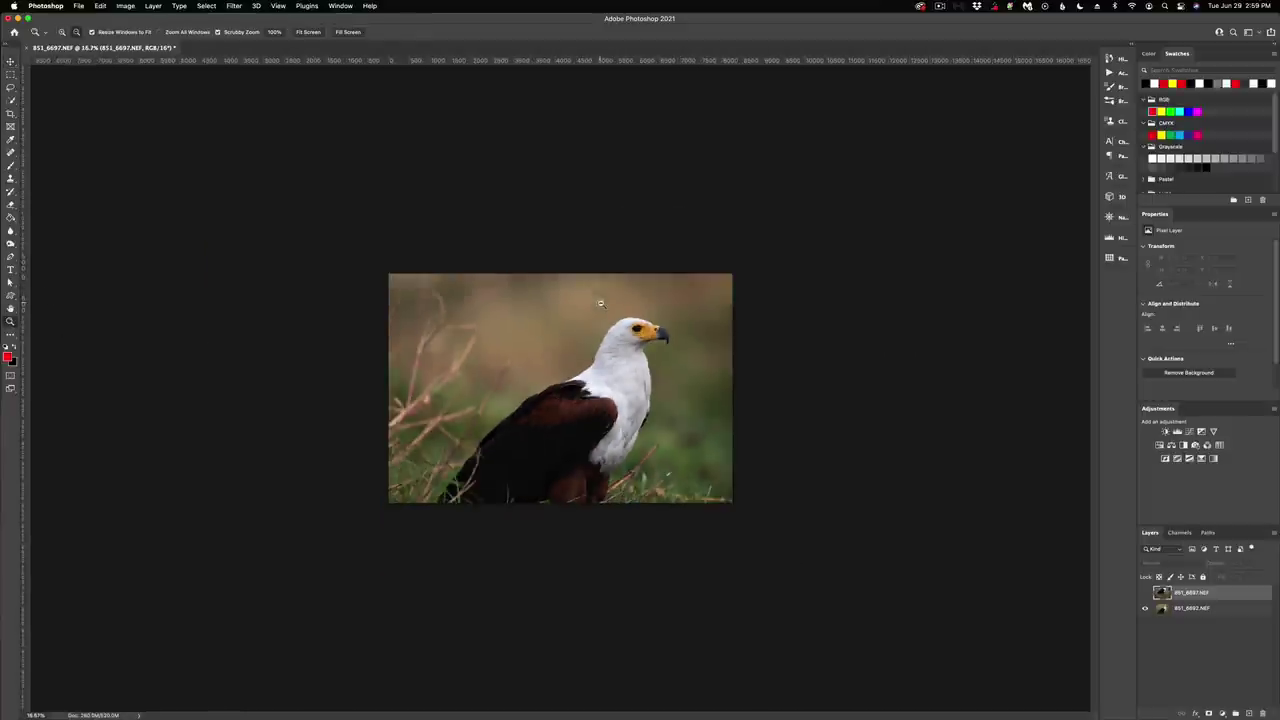
left_click(10, 113)
left_click(470, 312)
left_click_drag(735, 388, 850, 388)
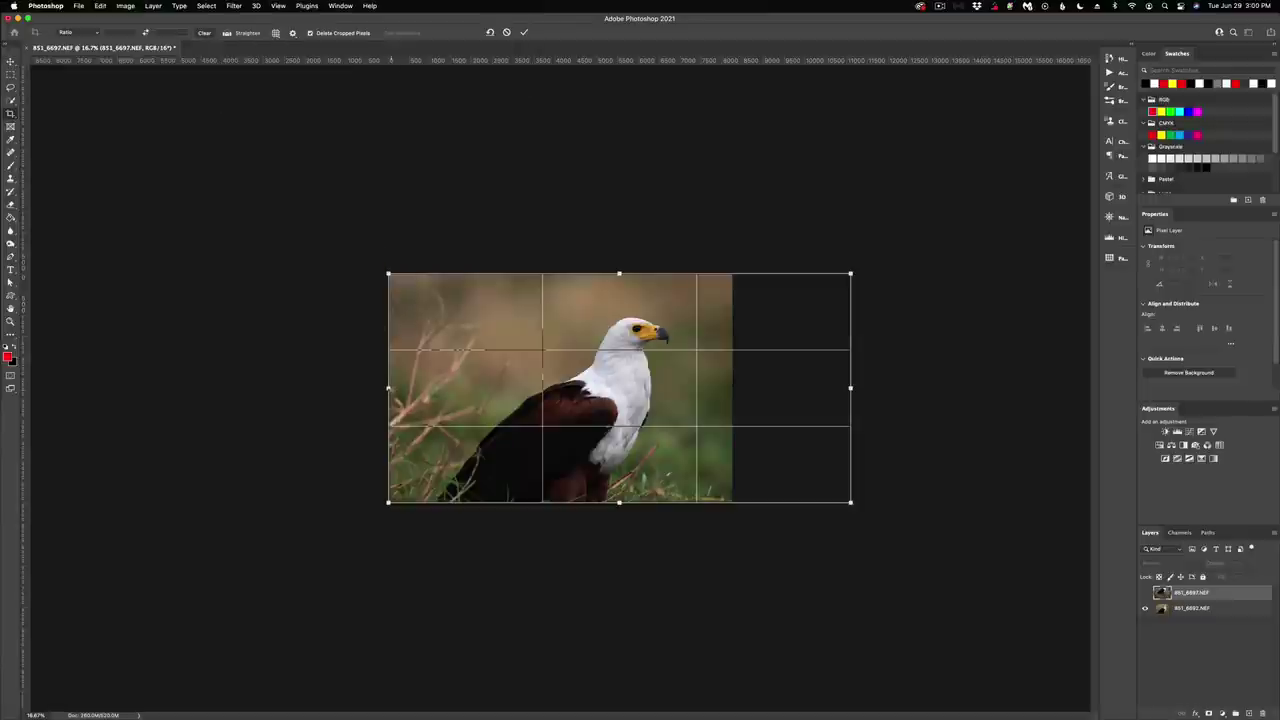
left_click_drag(388, 388, 304, 388)
left_click_drag(577, 502, 579, 644)
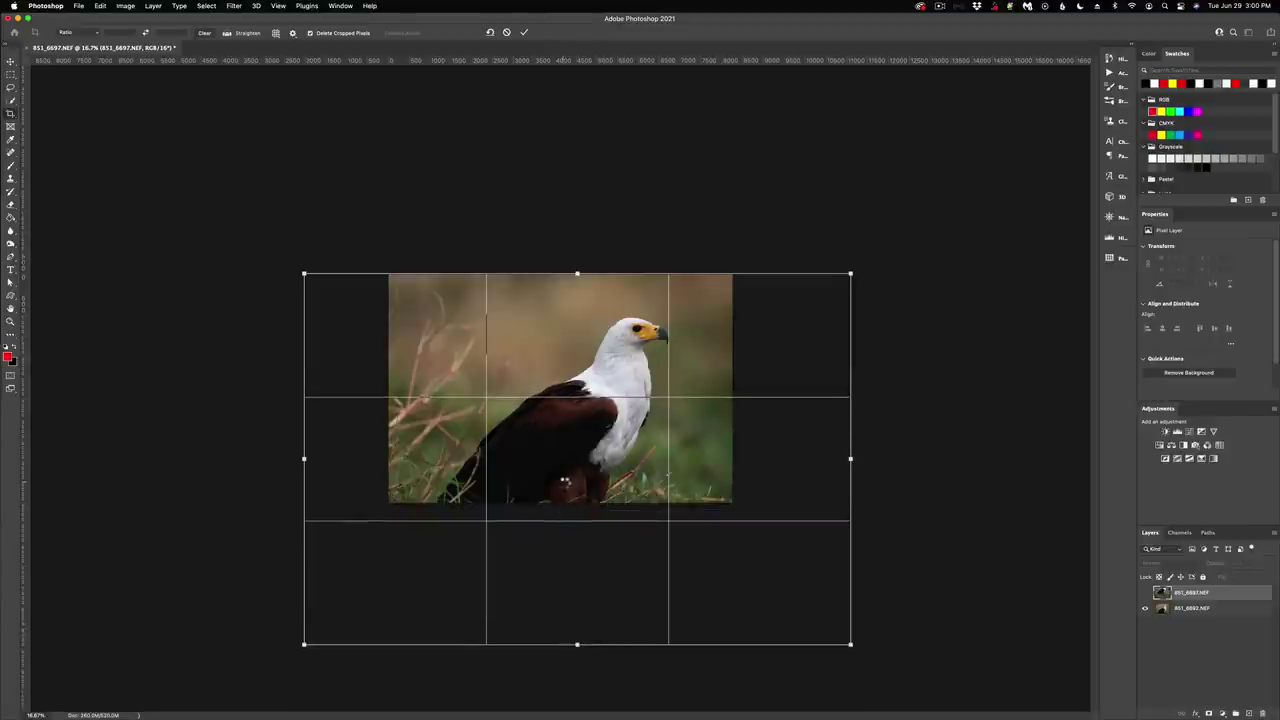
key("Return")
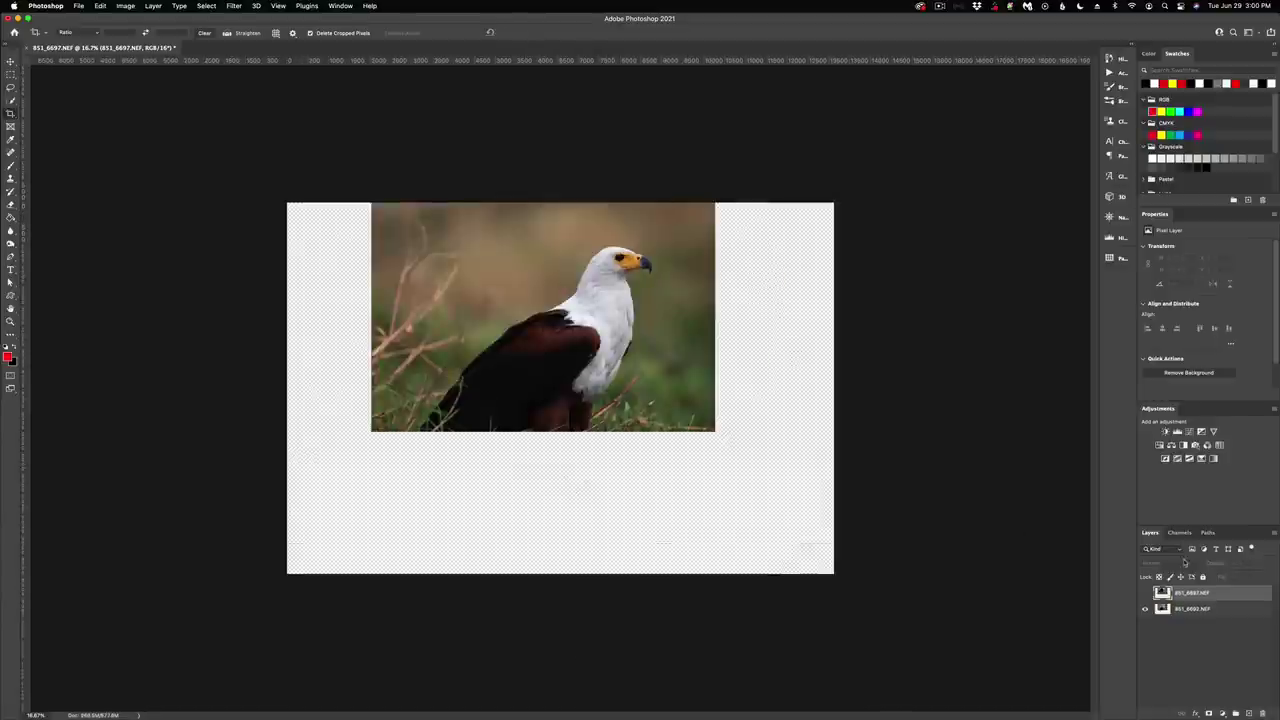
Step: Show the 851_6697.NEF layer and move it down so its eagle body roughly overlaps the one in the layer below
left_click(1146, 594)
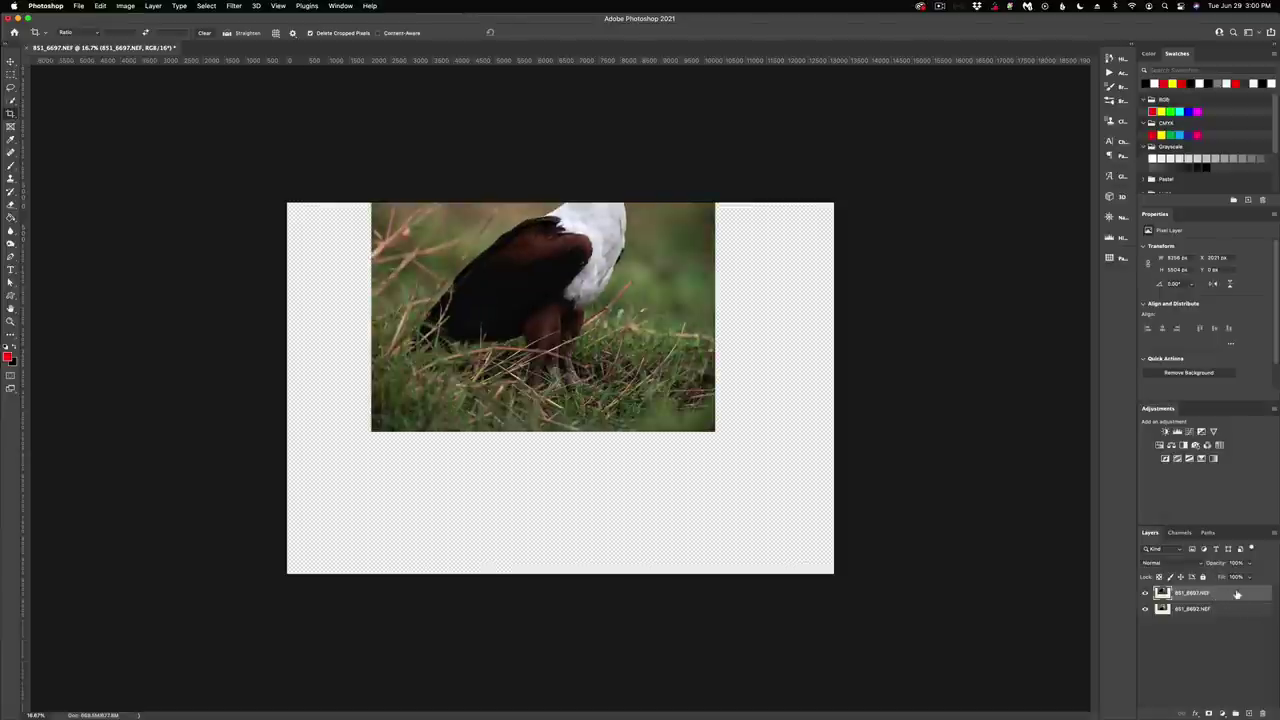
left_click(10, 61)
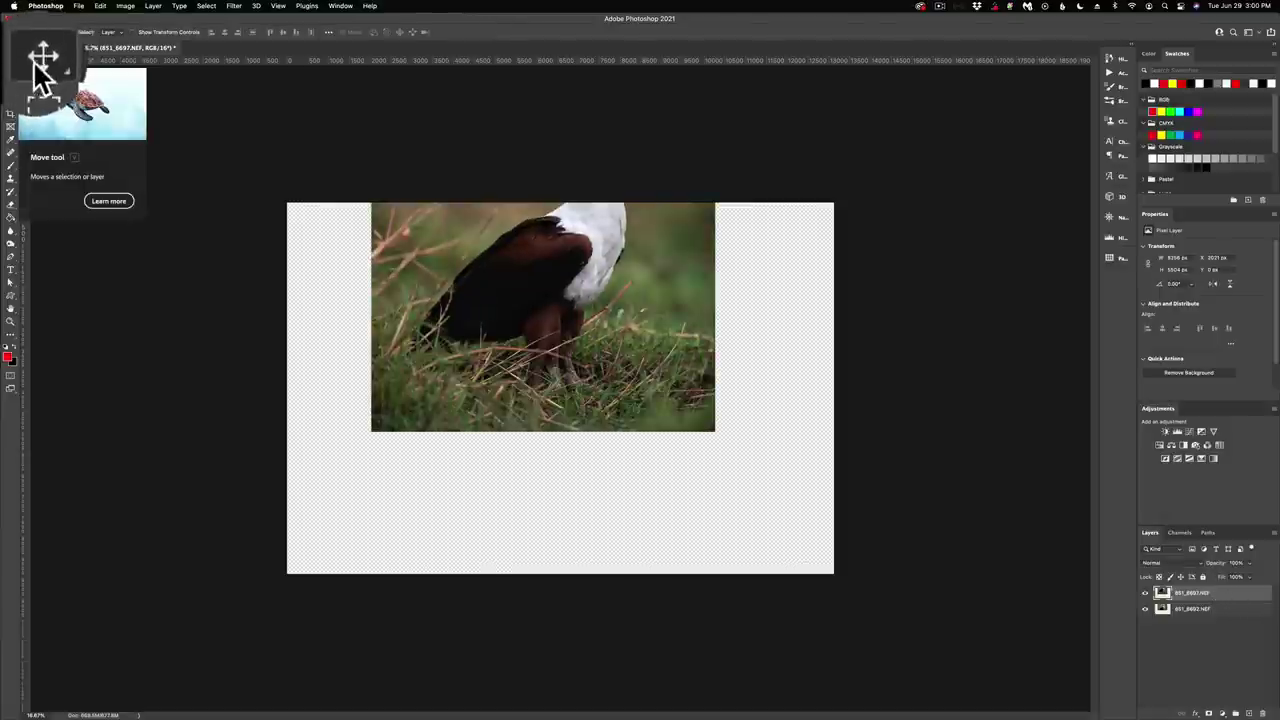
left_click_drag(530, 285, 532, 376)
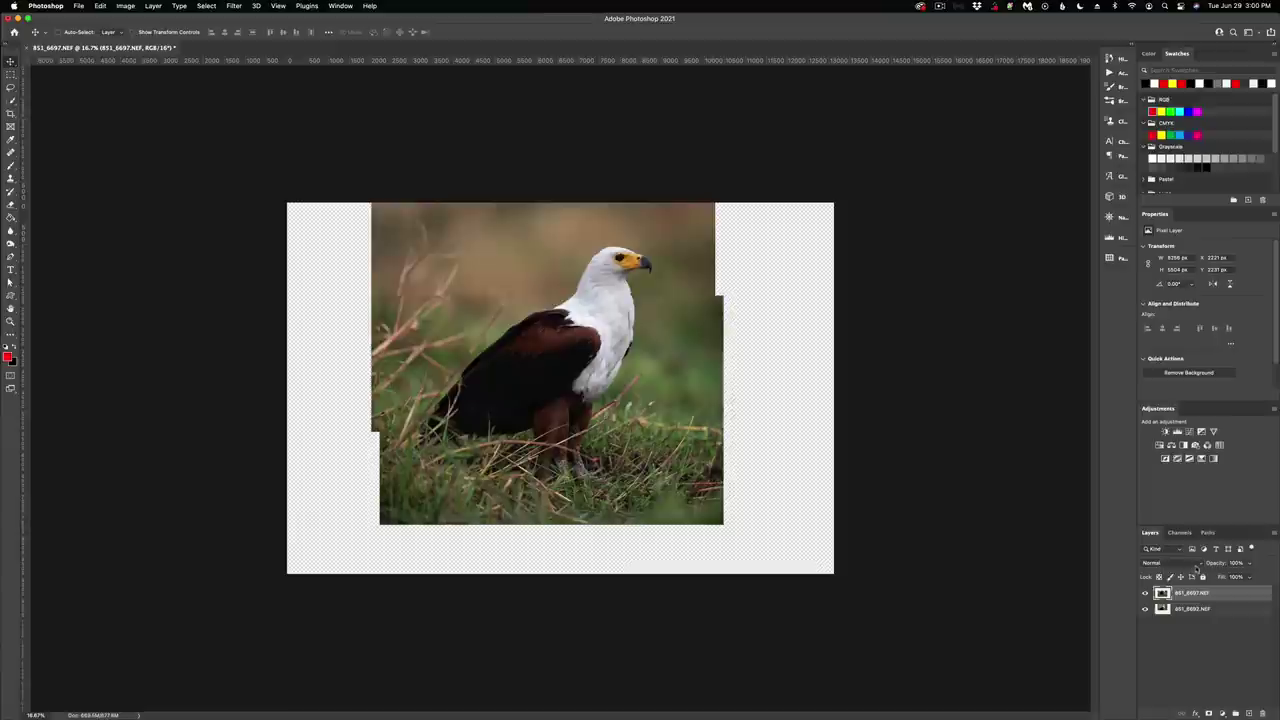
Step: Reduce the upper layer's opacity, nudge it into closer alignment with the lower frame, and restore the opacity to 100%
left_click_drag(1198, 568, 1184, 568)
mouse_move(650, 377)
left_mouse_down()
mouse_move(653, 403)
mouse_move(649, 374)
left_mouse_up()
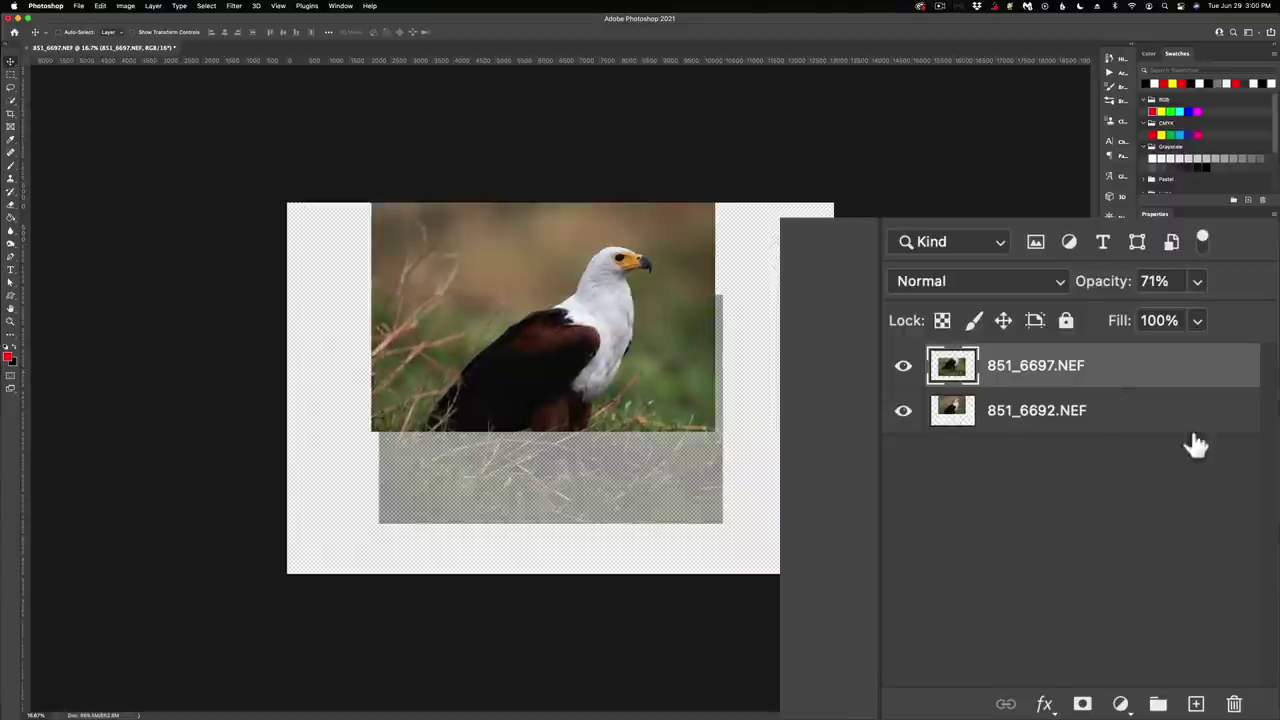
left_click_drag(1122, 288, 1137, 268)
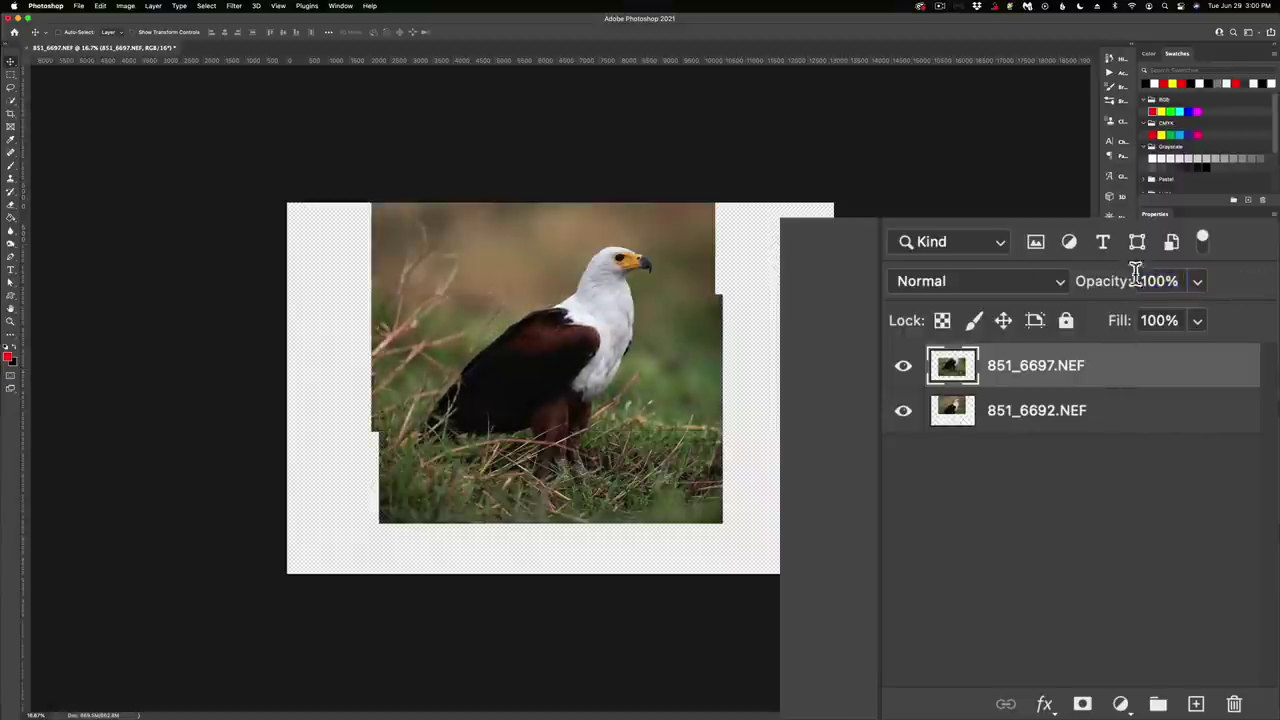
Step: Set the 851_6697.NEF layer's blend mode to Difference and nudge it until the eagle's outlines line up in the overlap
left_click(1033, 285)
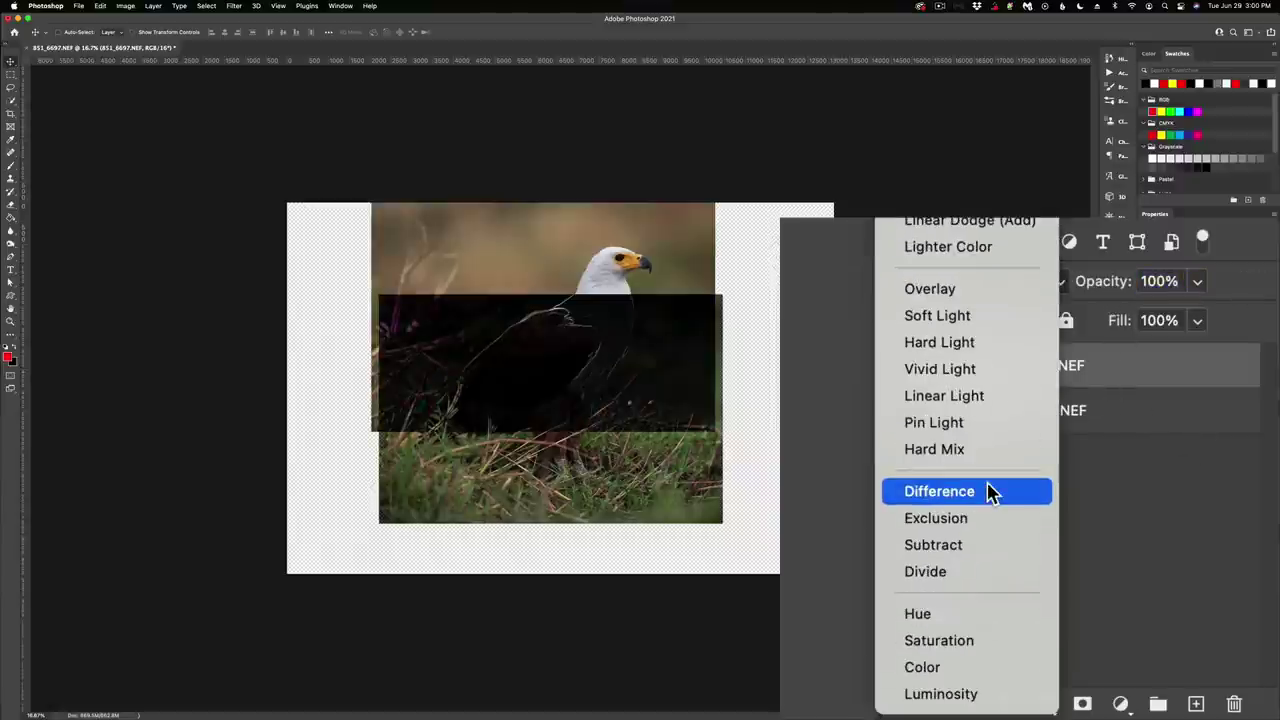
left_click(988, 491)
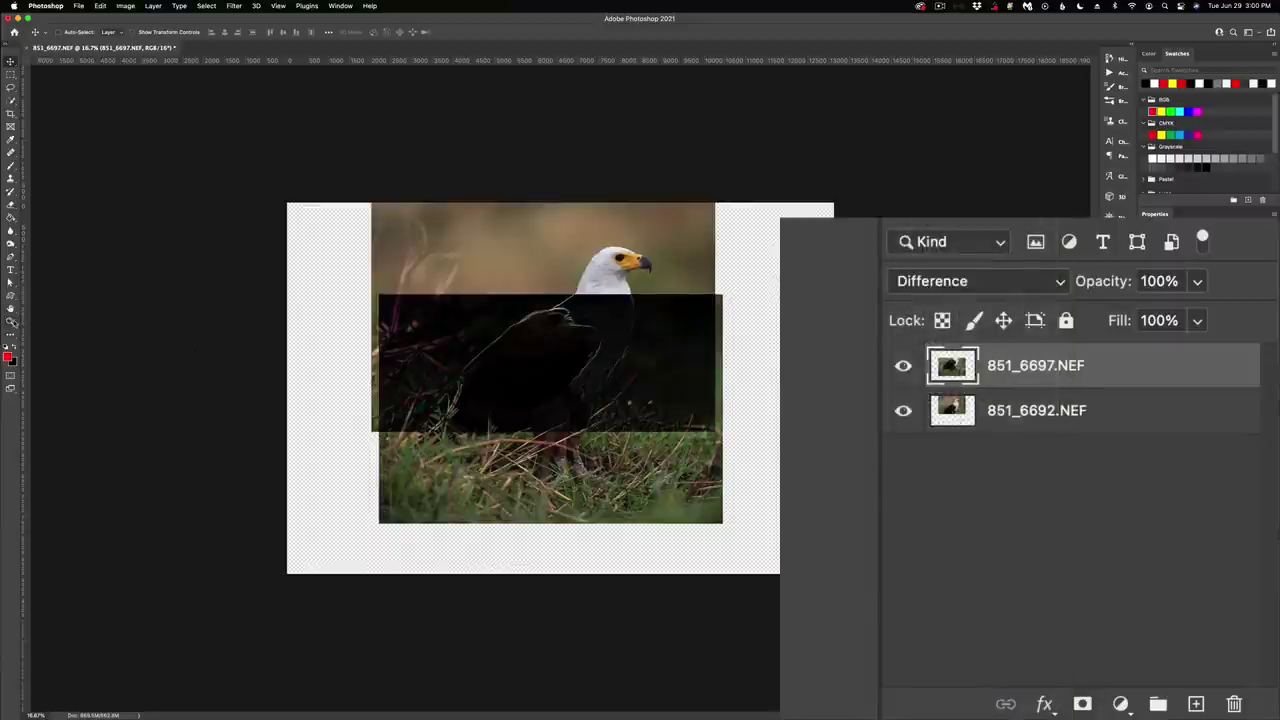
left_click(11, 321)
left_click(595, 300)
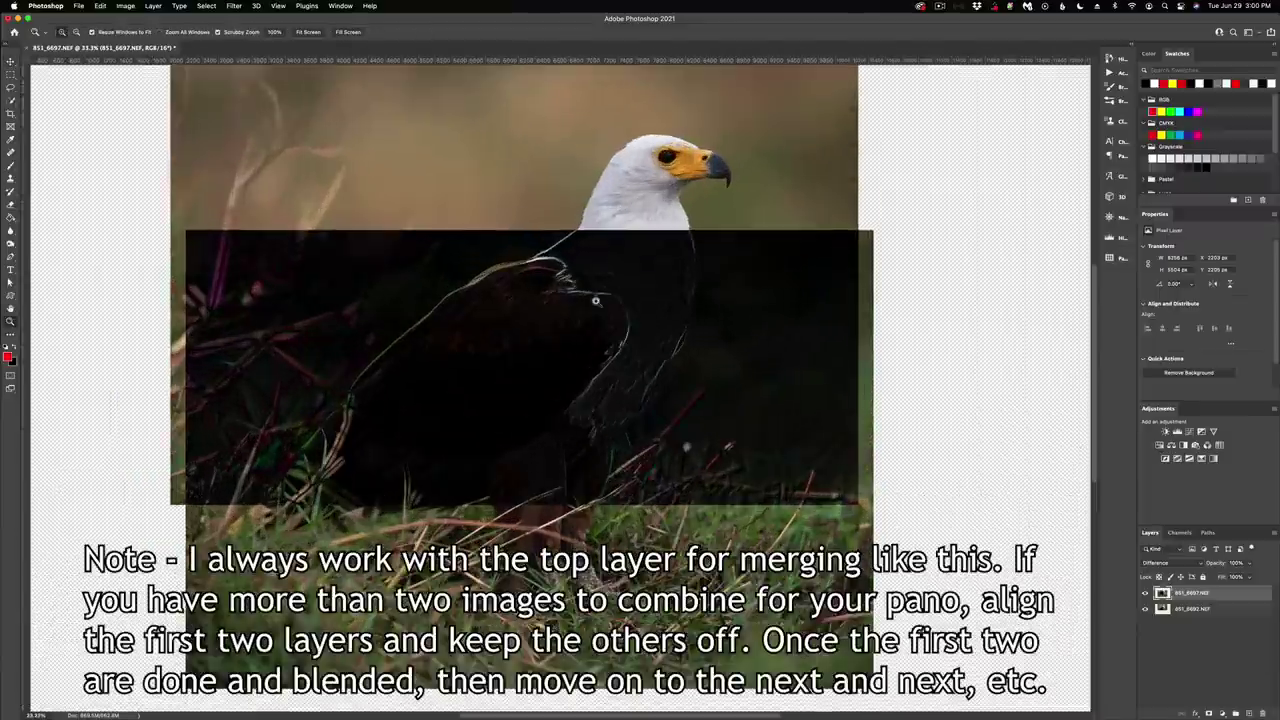
left_click(11, 62)
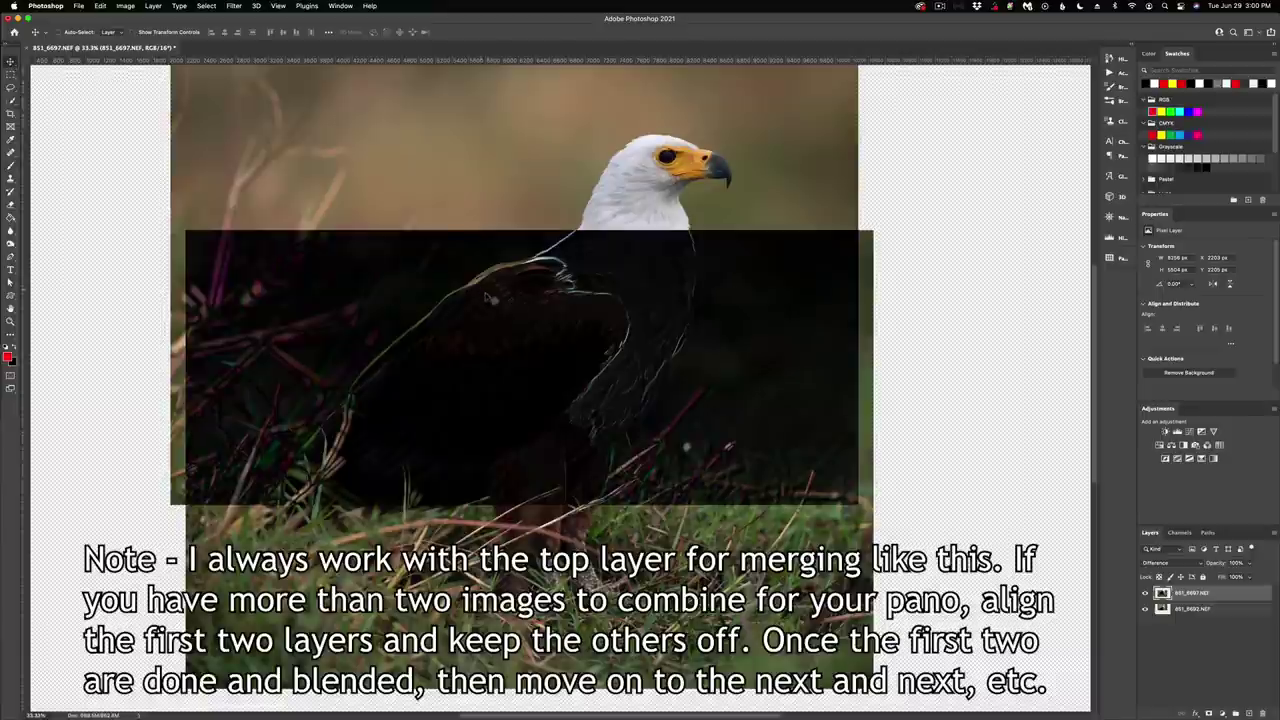
mouse_move(549, 319)
left_mouse_down()
mouse_move(535, 340)
mouse_move(527, 326)
mouse_move(557, 312)
left_mouse_up()
mouse_move(564, 264)
left_mouse_down()
mouse_move(529, 260)
mouse_move(584, 271)
mouse_move(563, 266)
mouse_move(564, 289)
left_mouse_up()
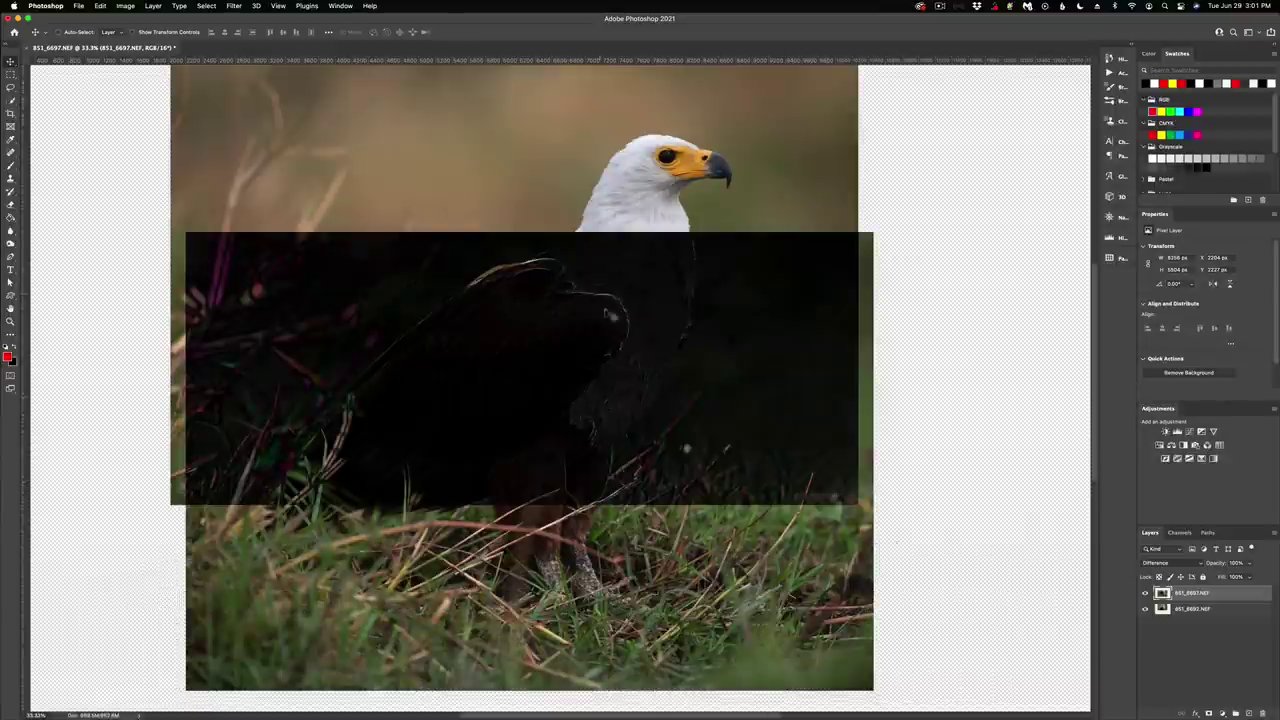
Step: Return the 851_6697.NEF layer's blend mode to Normal and add a white layer mask to it
left_click(1175, 563)
left_click(1092, 87)
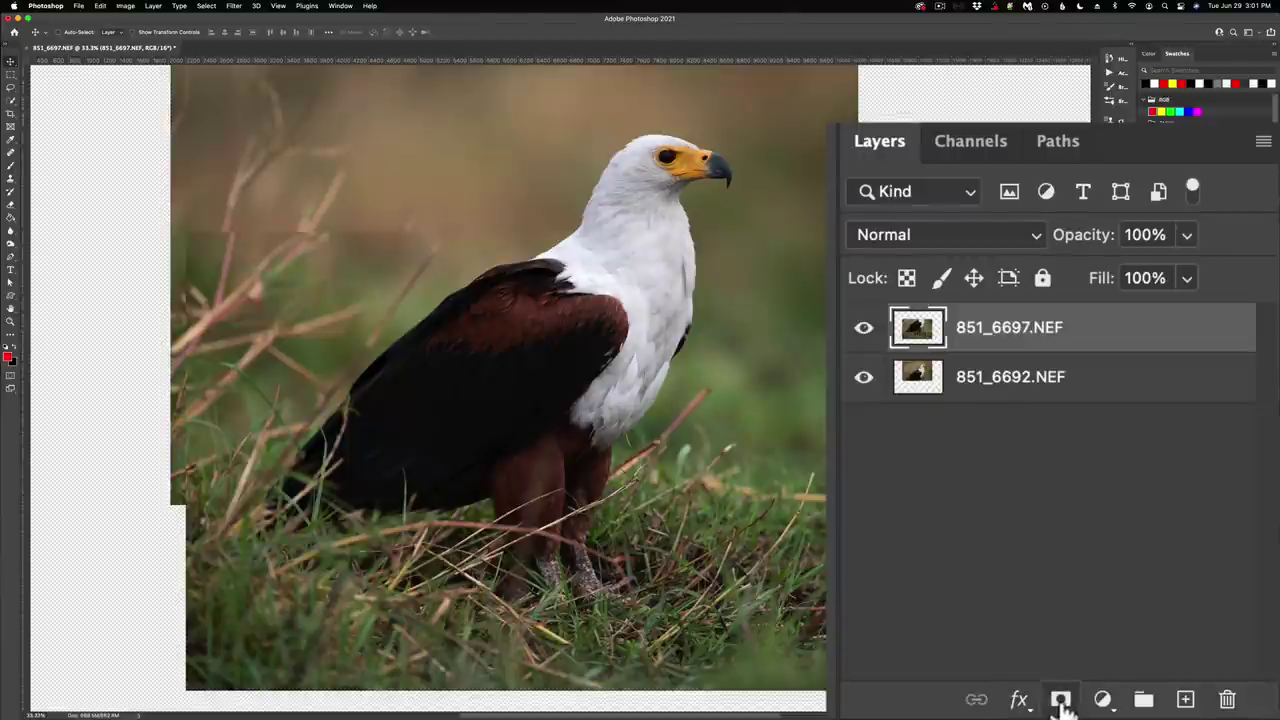
left_click(1061, 701)
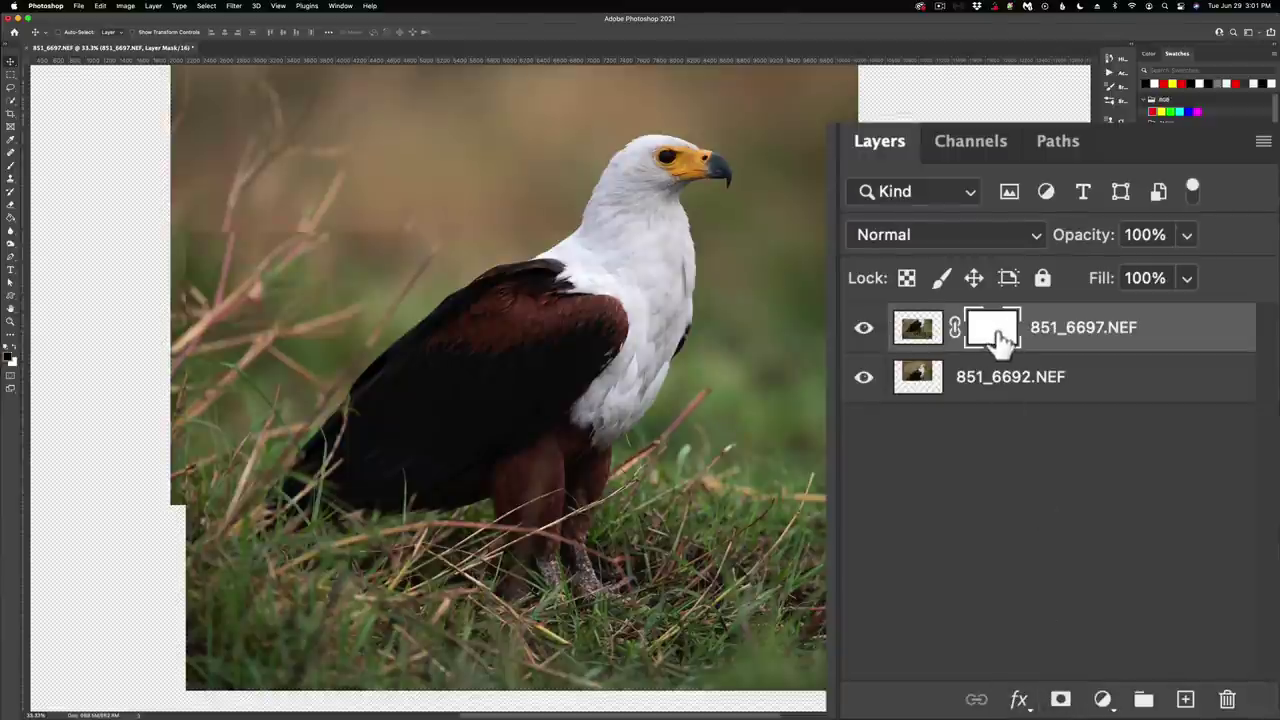
Step: Choose the Brush tool for painting on the layer mask, enlarge the brush and set its hardness to 0%
left_click(11, 166)
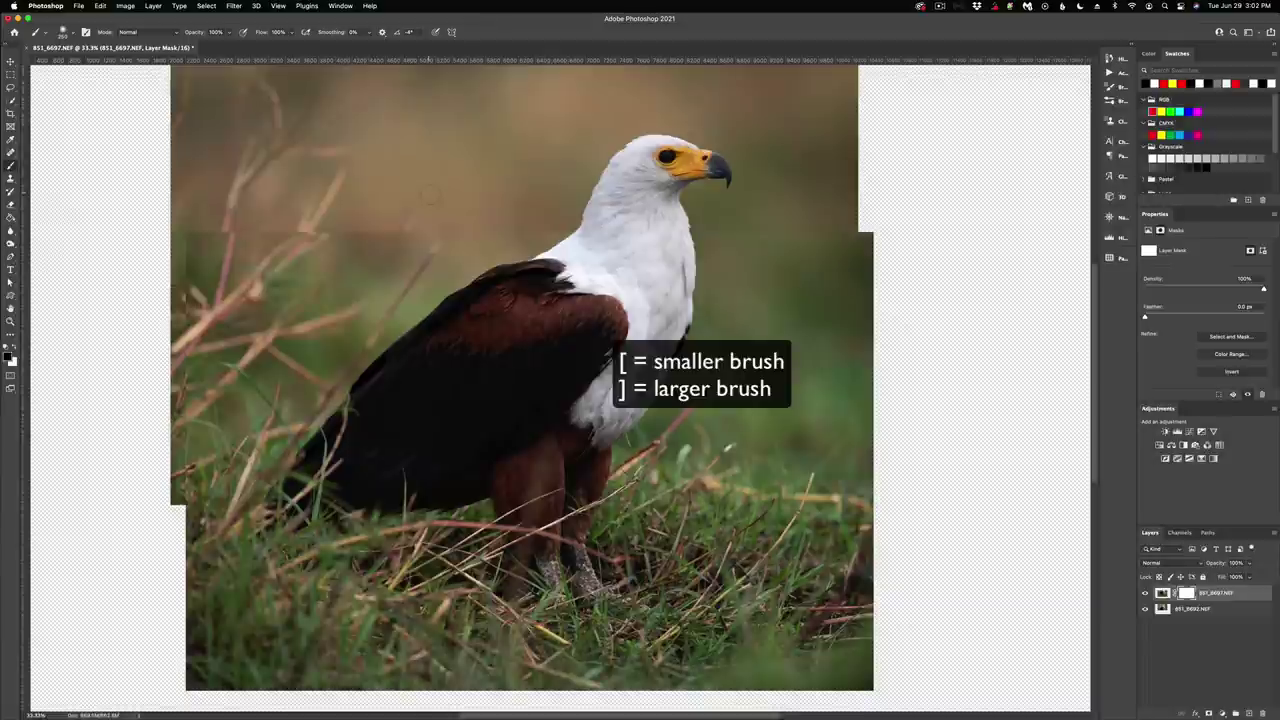
key("bracketright")
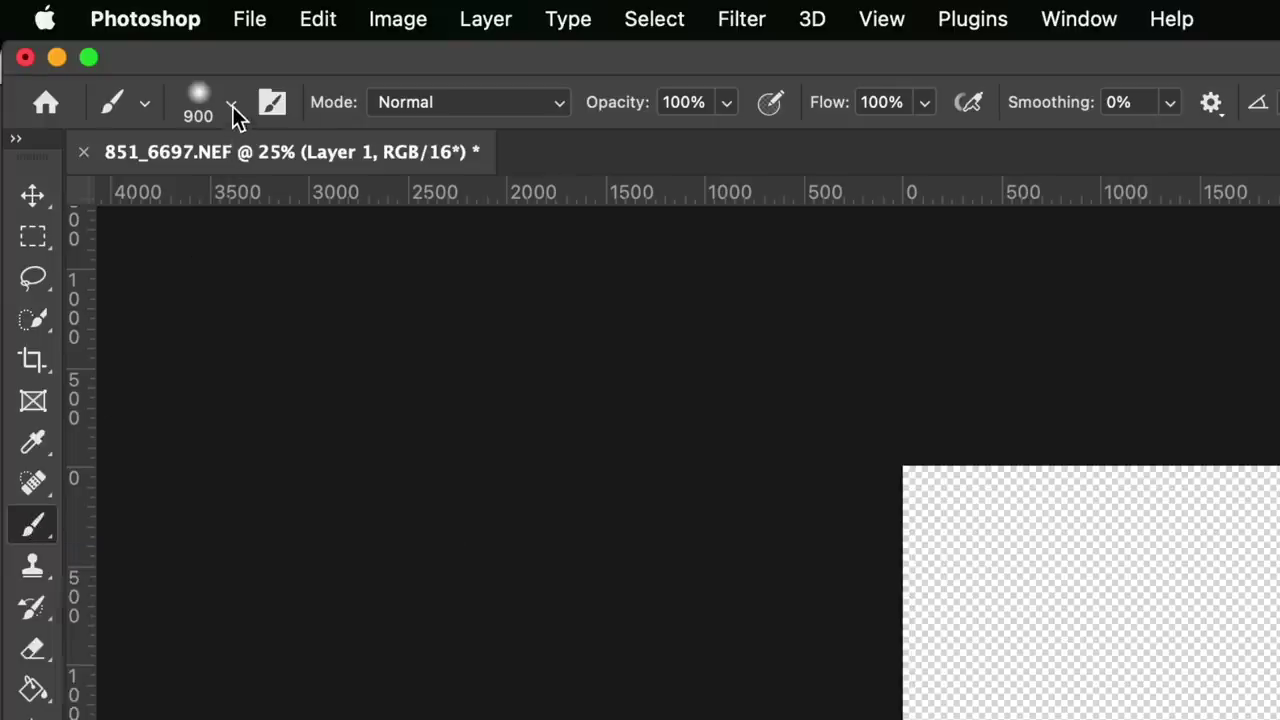
left_click(232, 108)
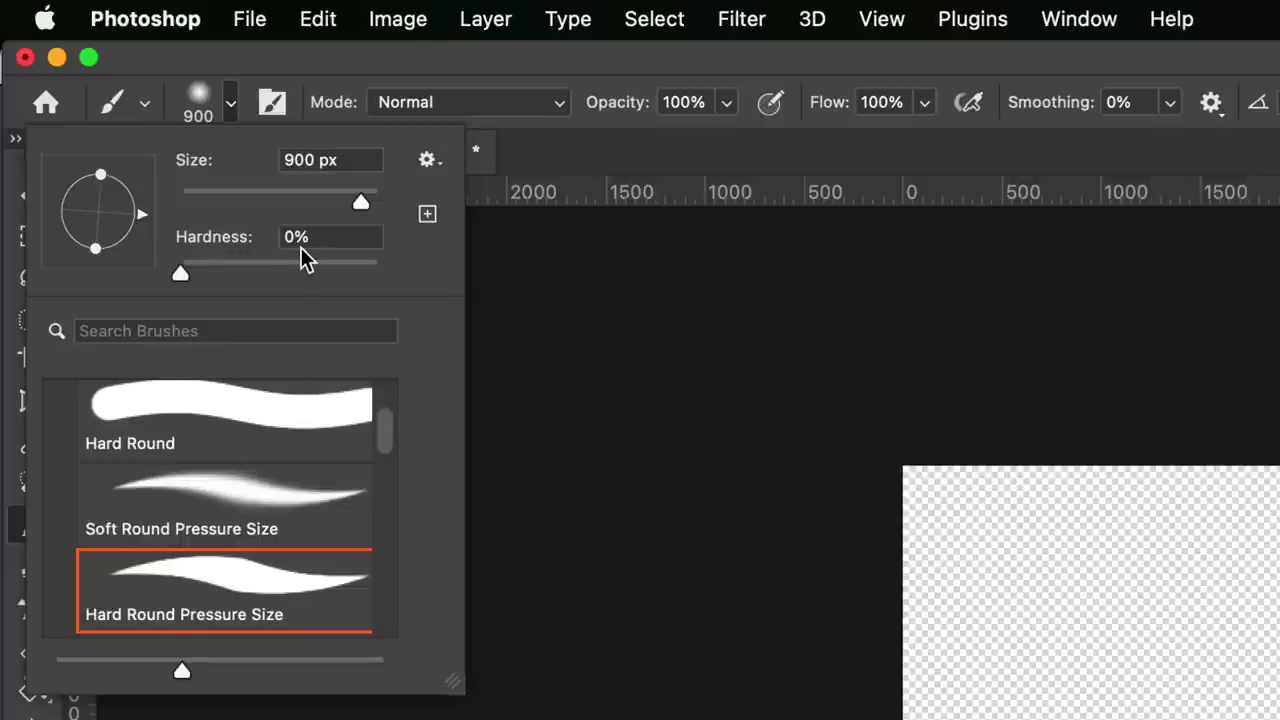
left_click(181, 272)
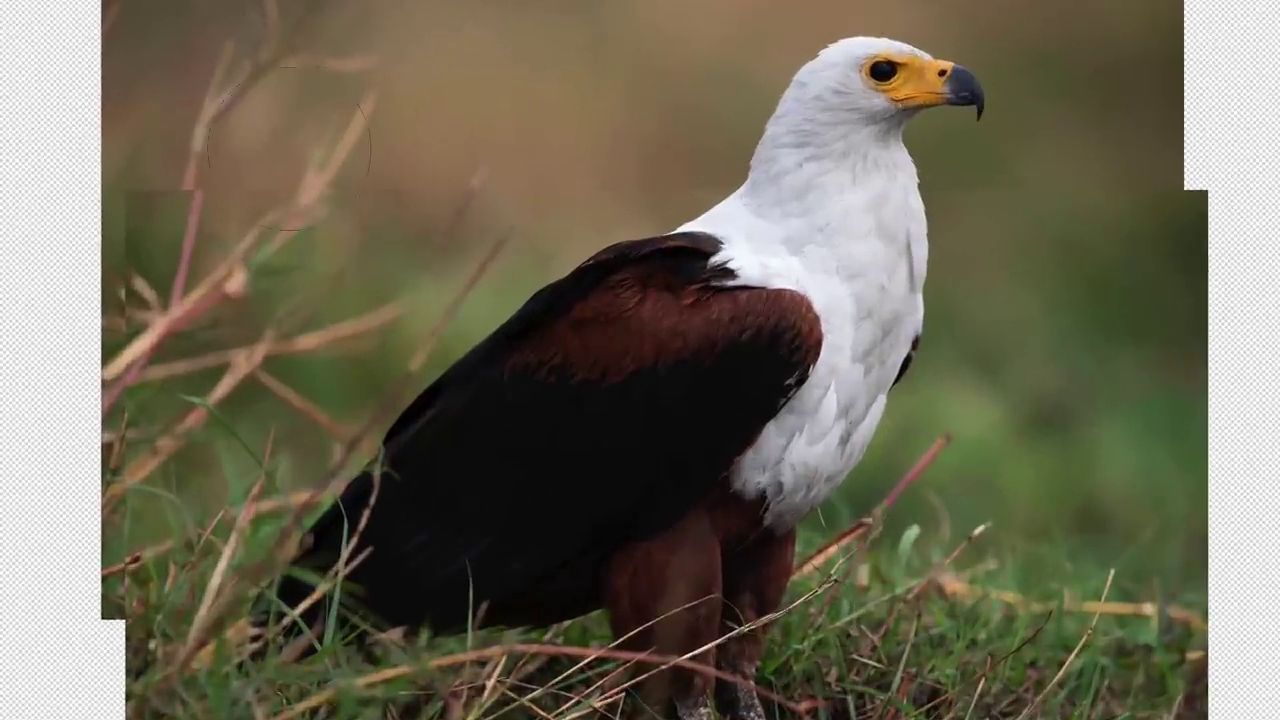
Step: Paint black on the layer mask along the upper frame edge on both sides of the eagle, using a smaller brush after the first strokes
mouse_move(188, 215)
left_mouse_down()
mouse_move(190, 235)
mouse_move(133, 300)
mouse_move(212, 383)
mouse_move(415, 300)
left_mouse_up()
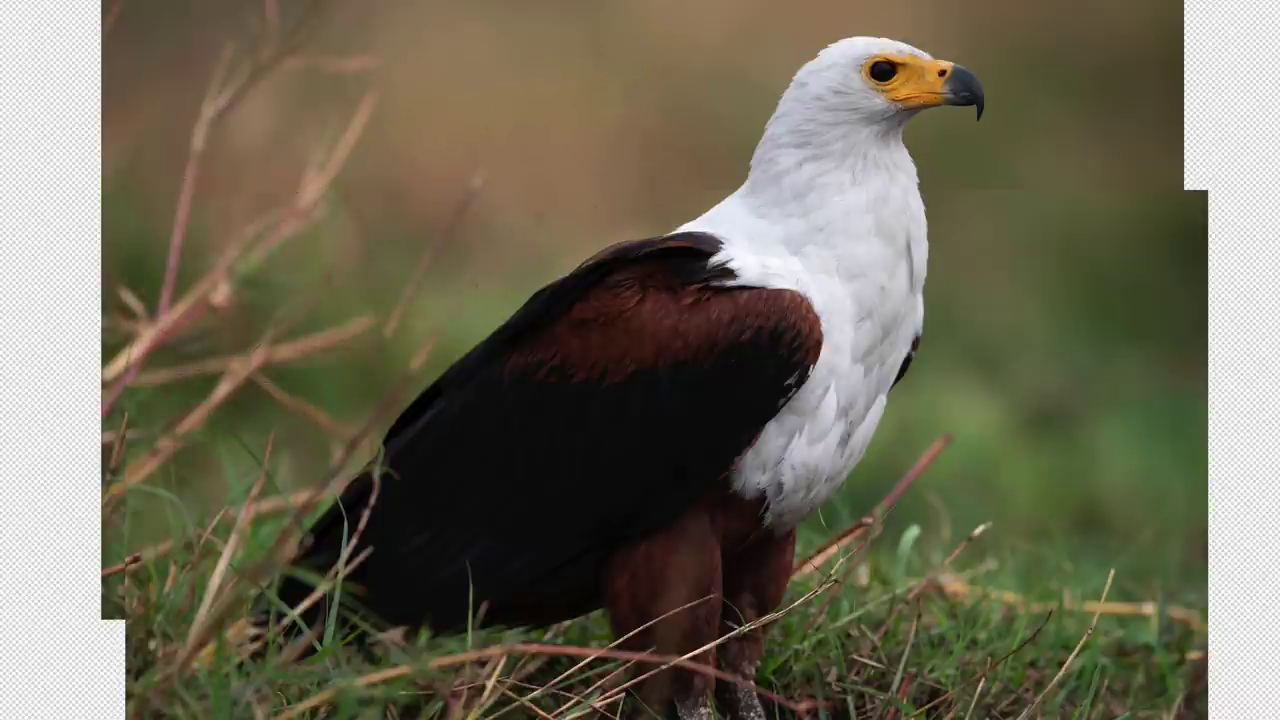
left_click_drag(300, 402, 350, 434)
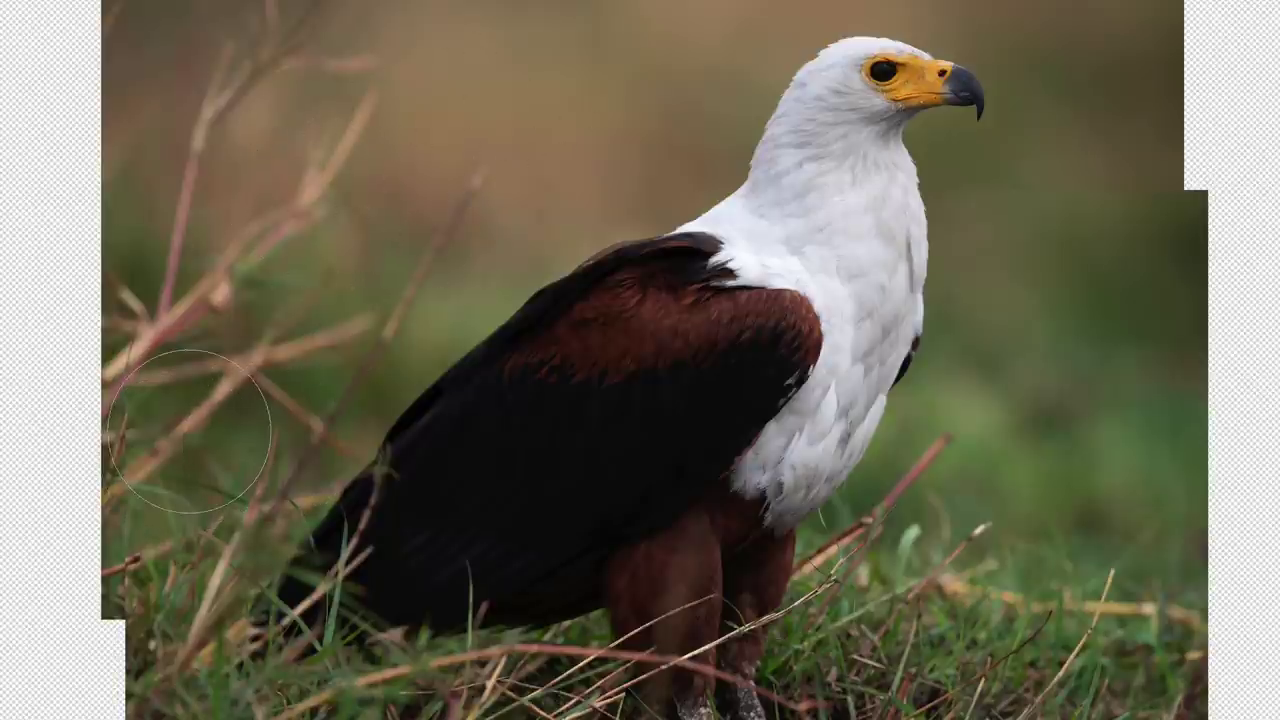
key("bracketleft")
key("bracketleft")
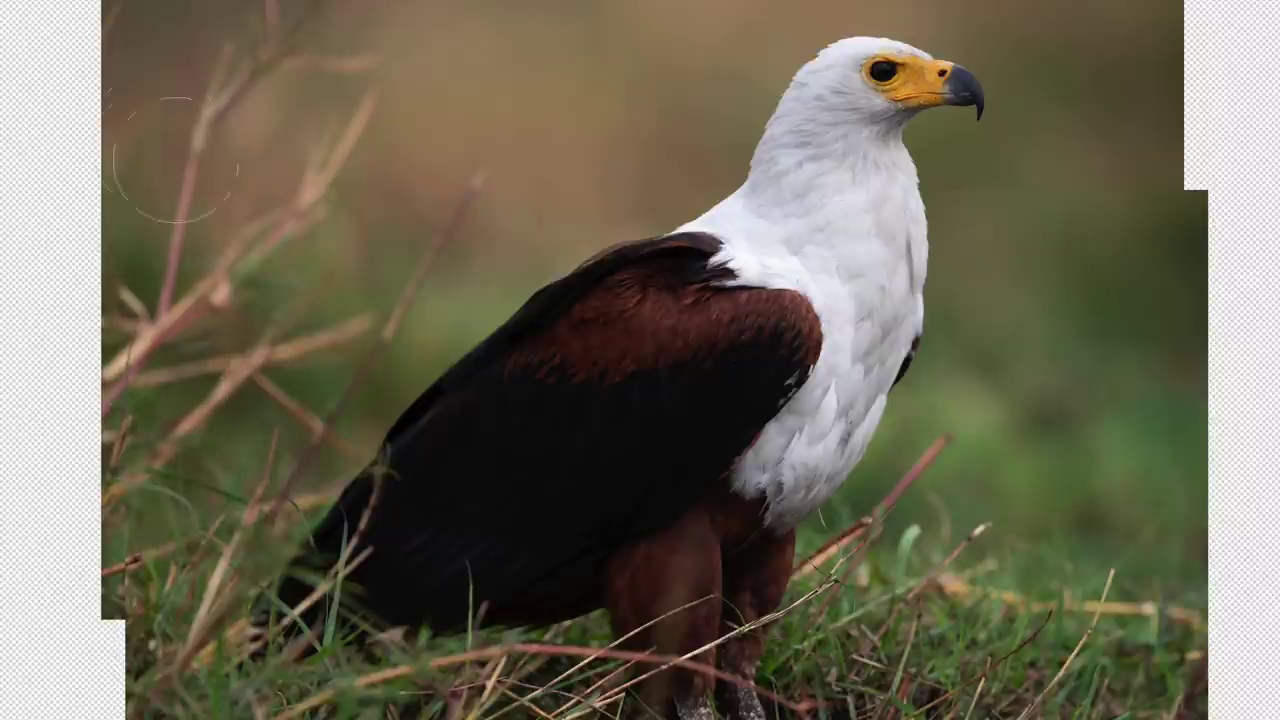
left_click_drag(1126, 189, 1100, 206)
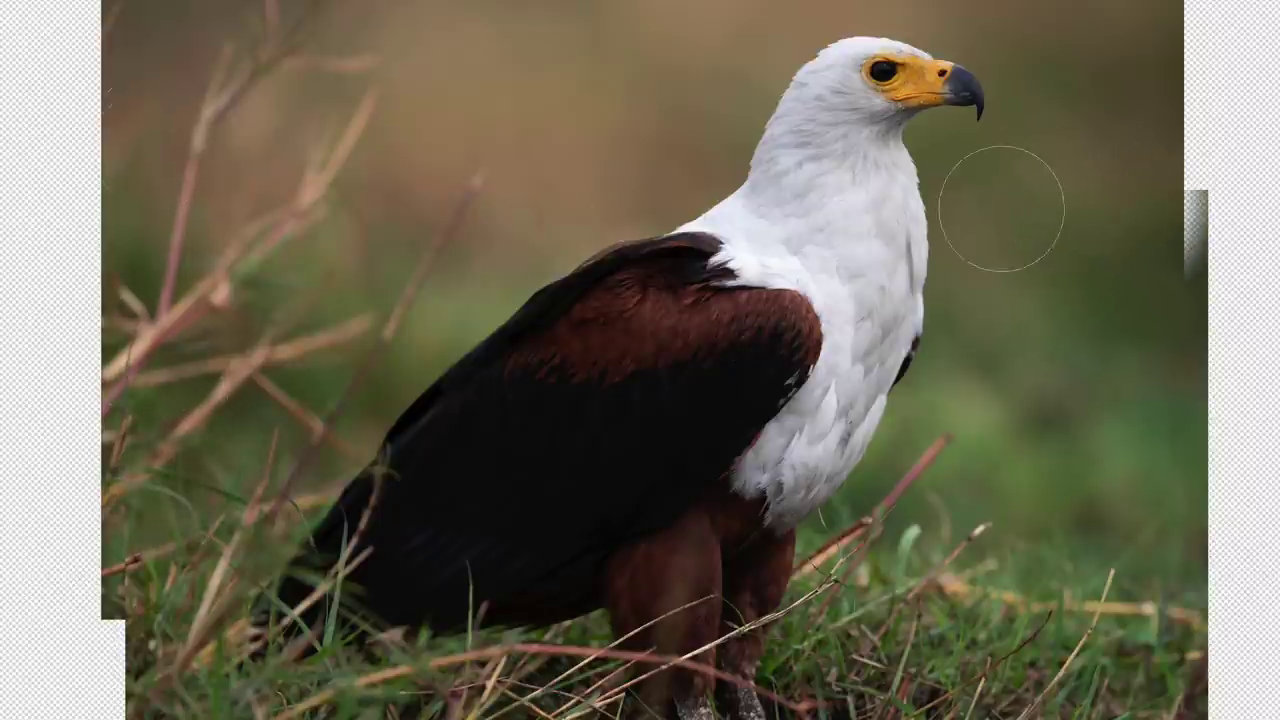